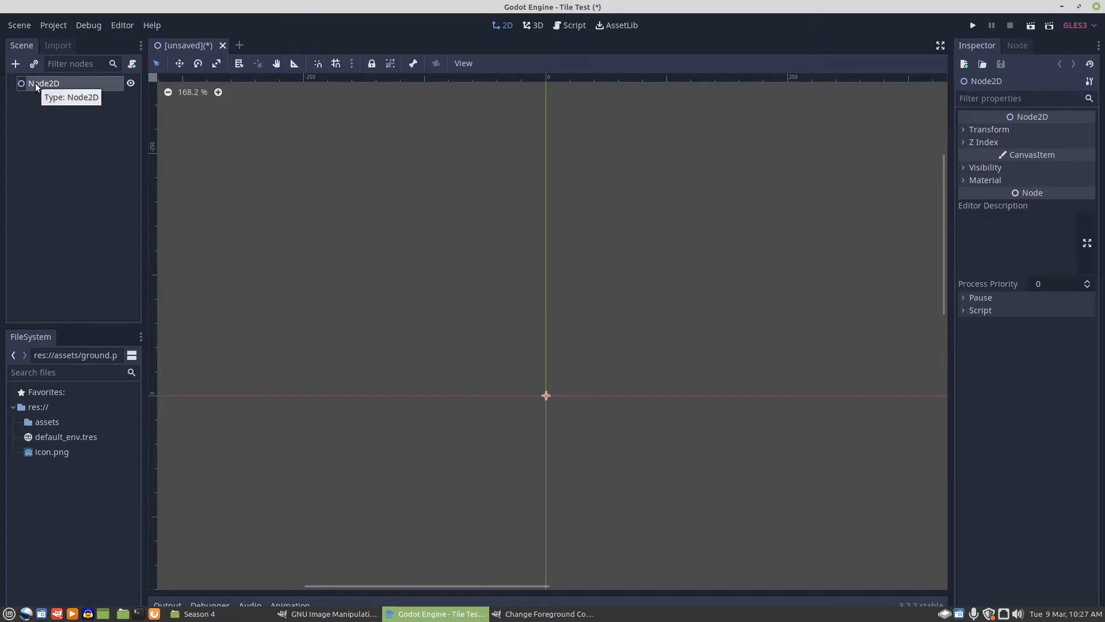
Add a TileMap node as a child of the Node2D root.
right_click(36, 83)
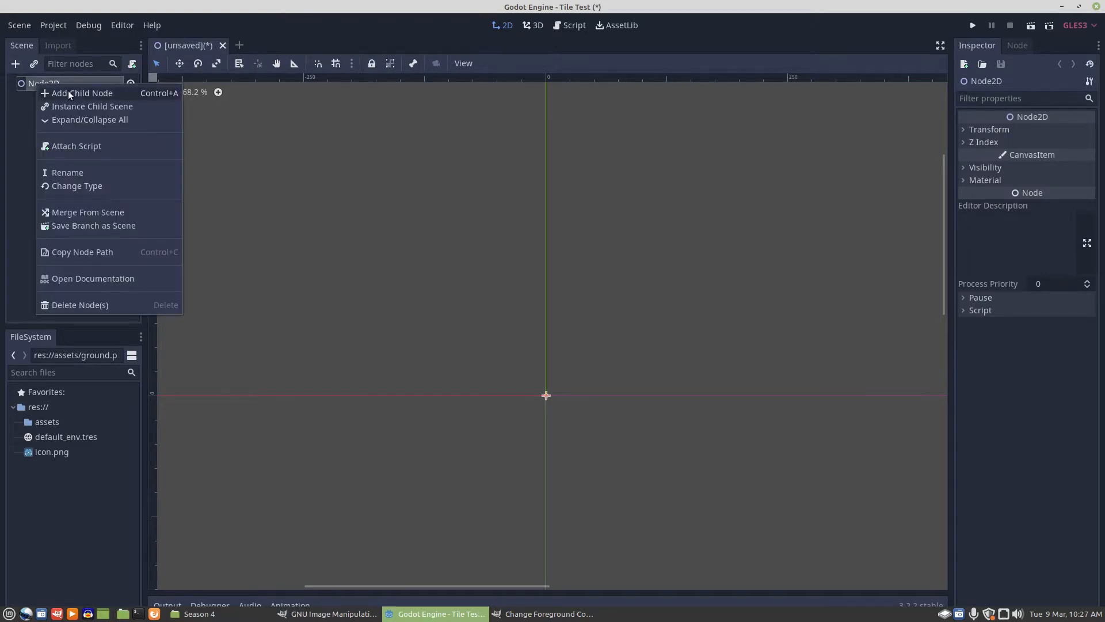
click(68, 91)
double_click(325, 336)
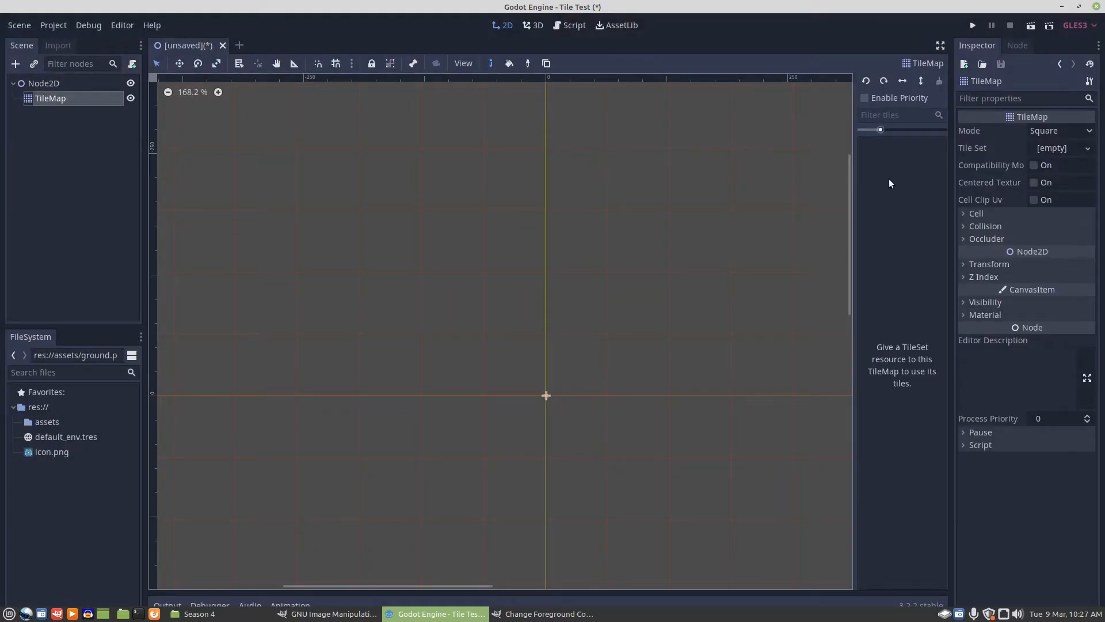
Set the TileMap's mode to Isometric and its cell size to 256 by 128.
click(1087, 132)
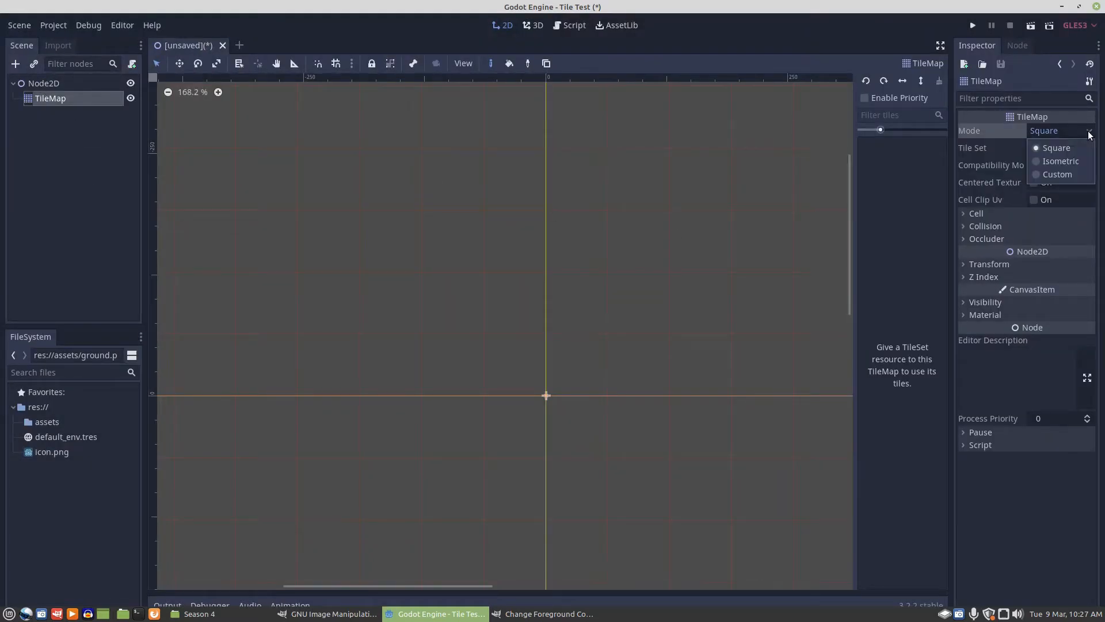
click(1065, 160)
click(962, 213)
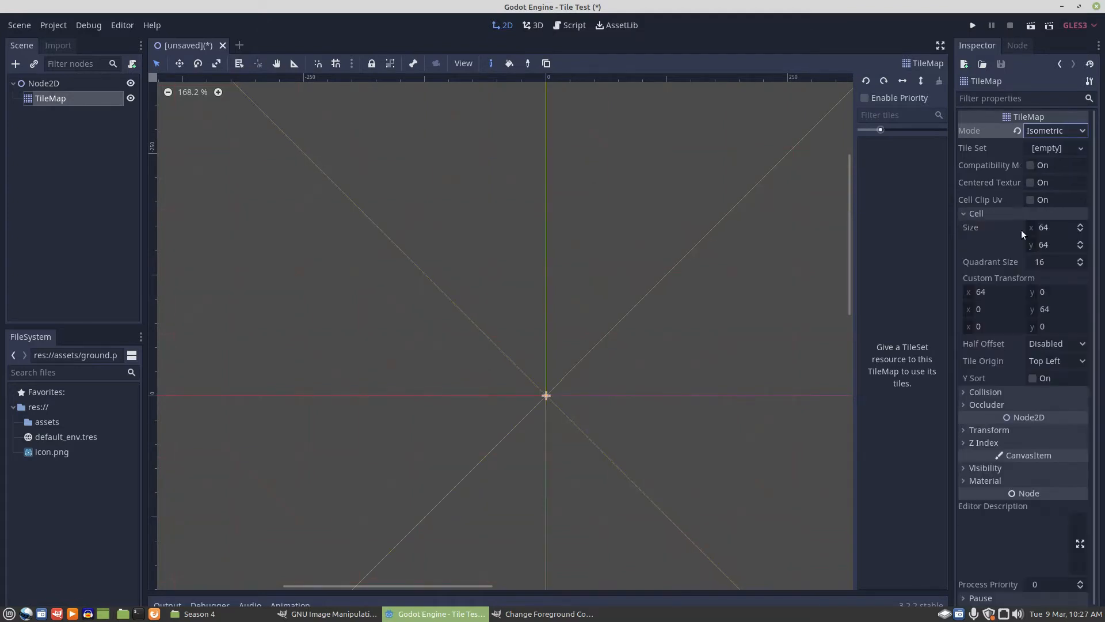
click(1046, 229)
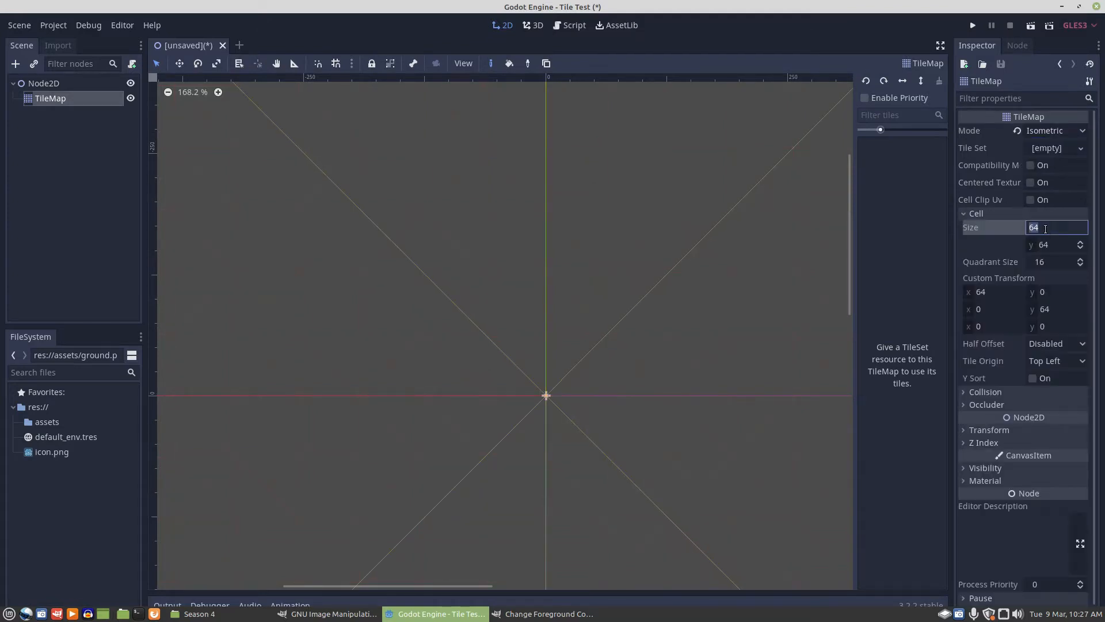
text(256)
click(1045, 243)
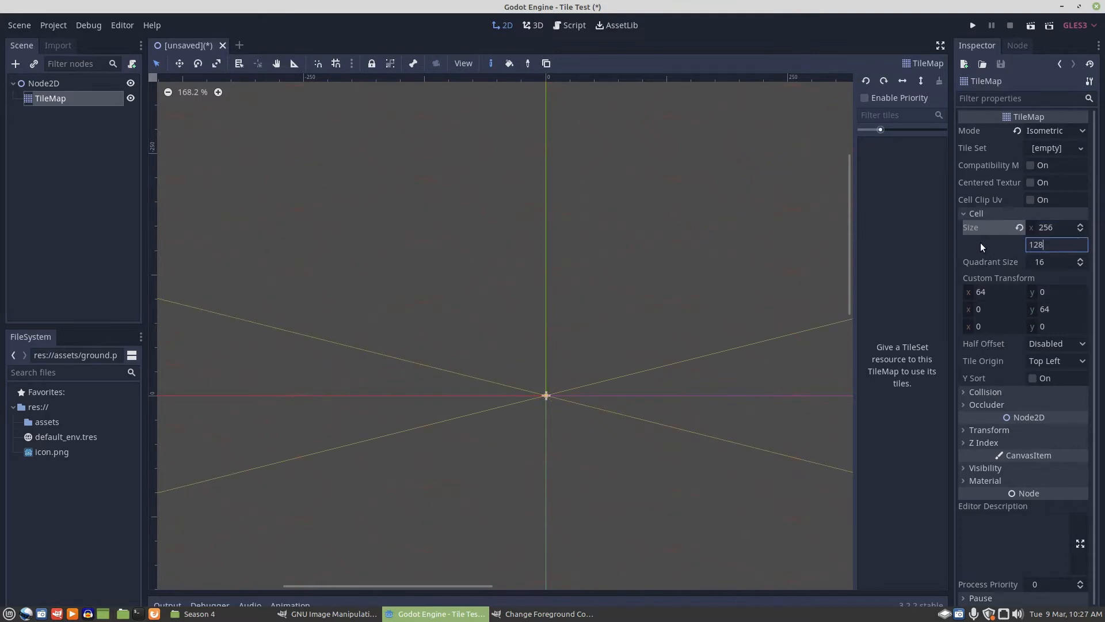
key(Return)
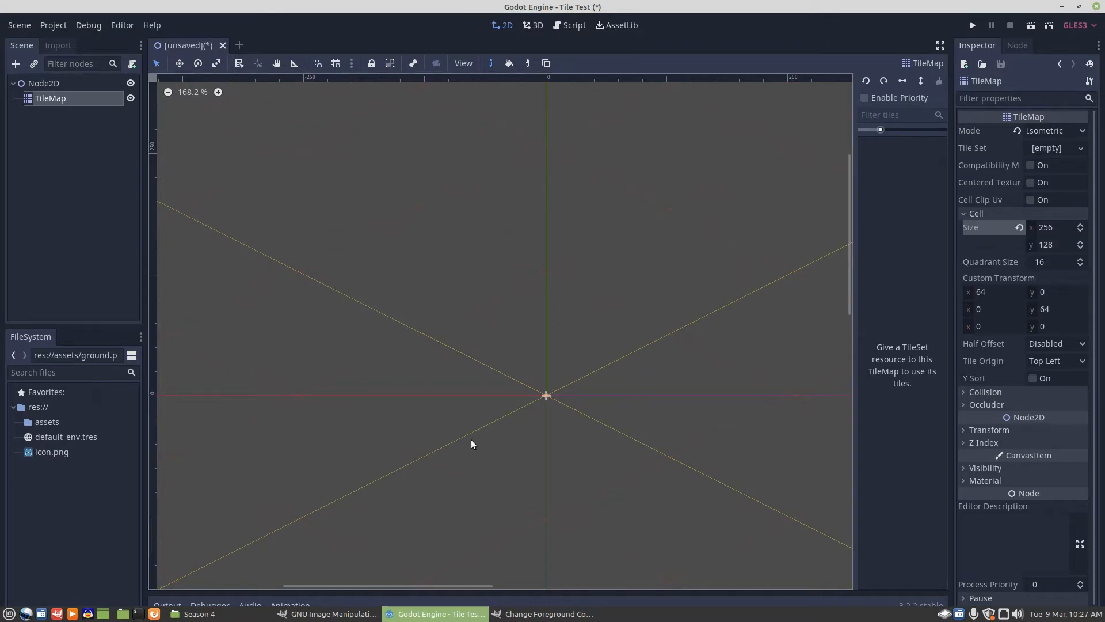
Switch to GIMP, dismiss the open foreground colour dialog, and create a new image 256 px wide and 128+8 px high.
mouse_move(529, 619)
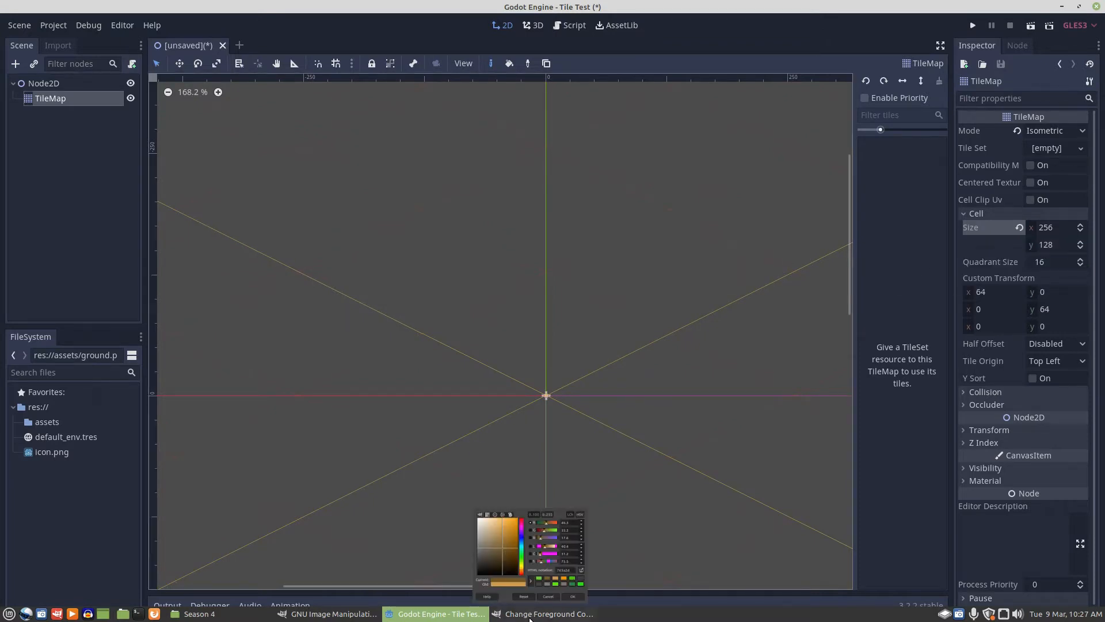
click(328, 614)
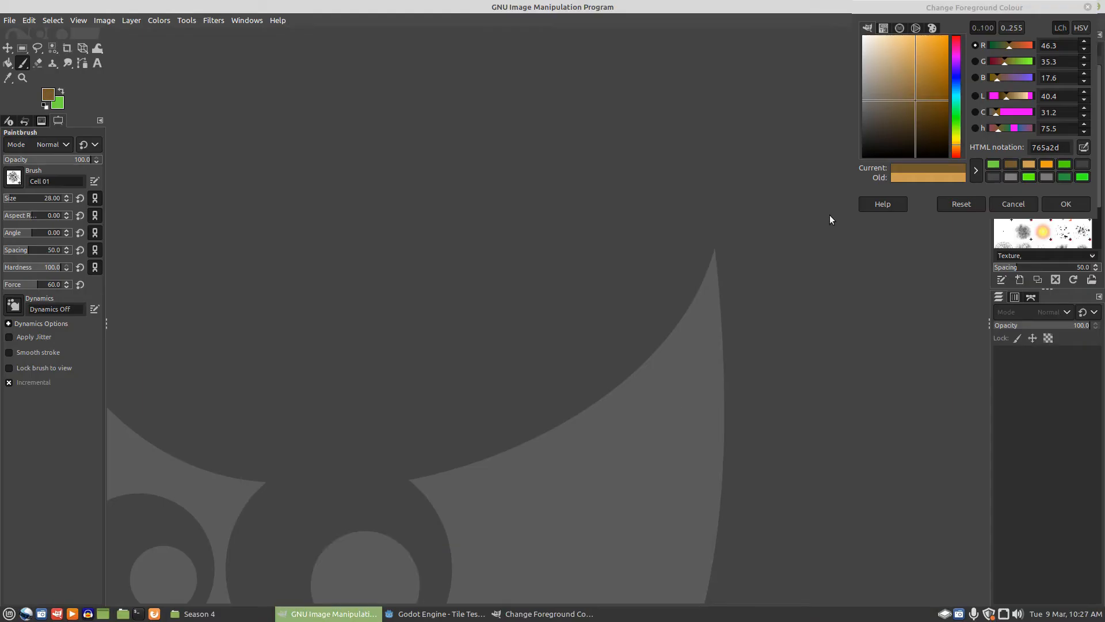
click(1087, 7)
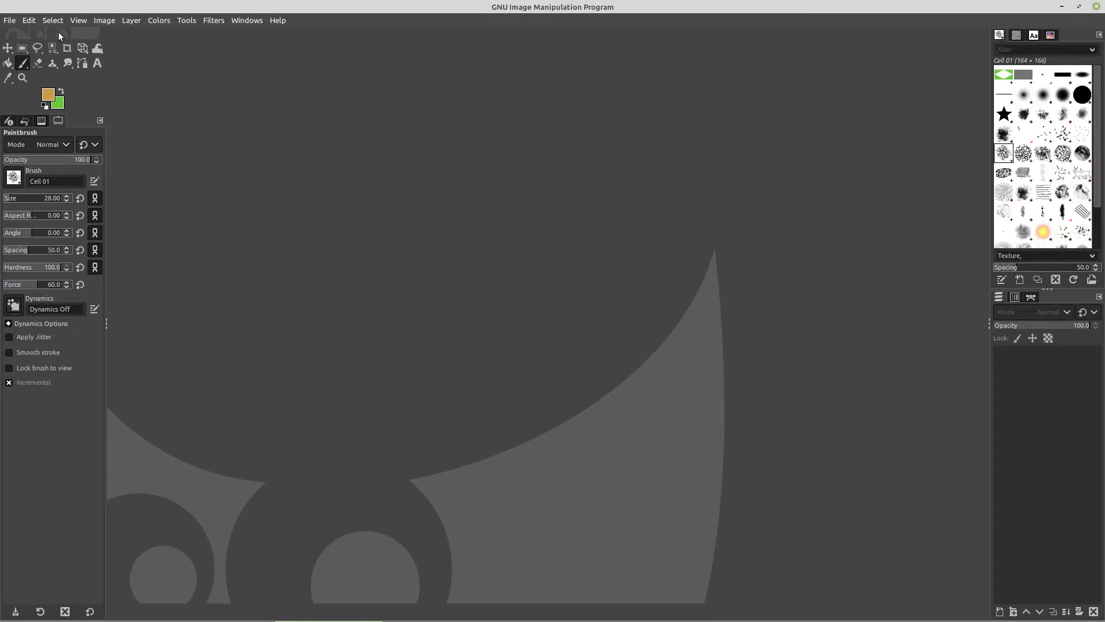
click(10, 23)
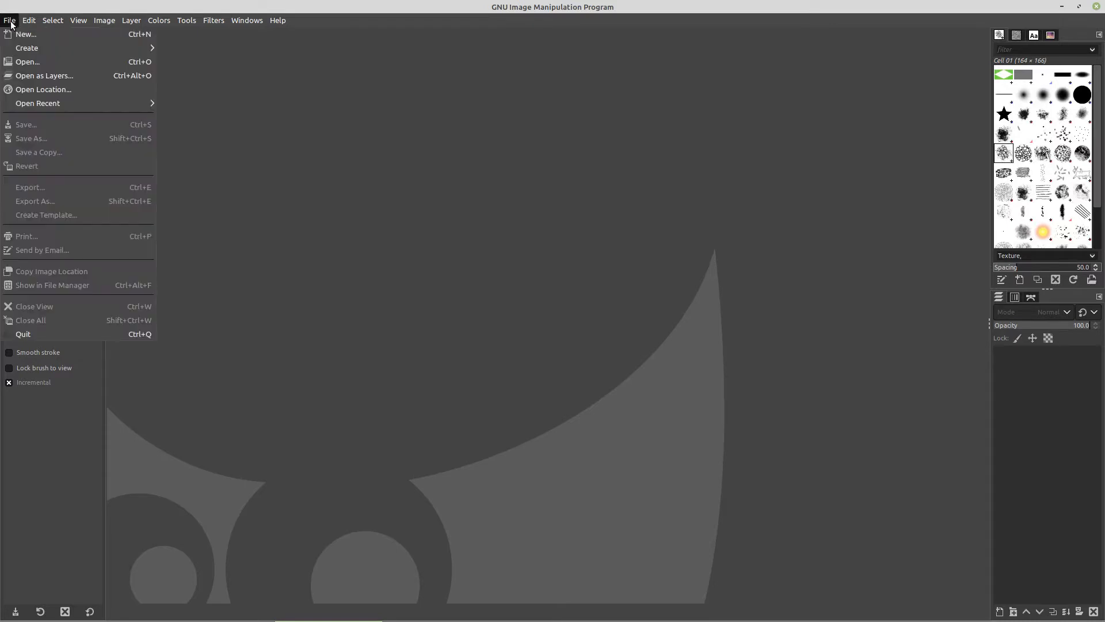
click(23, 36)
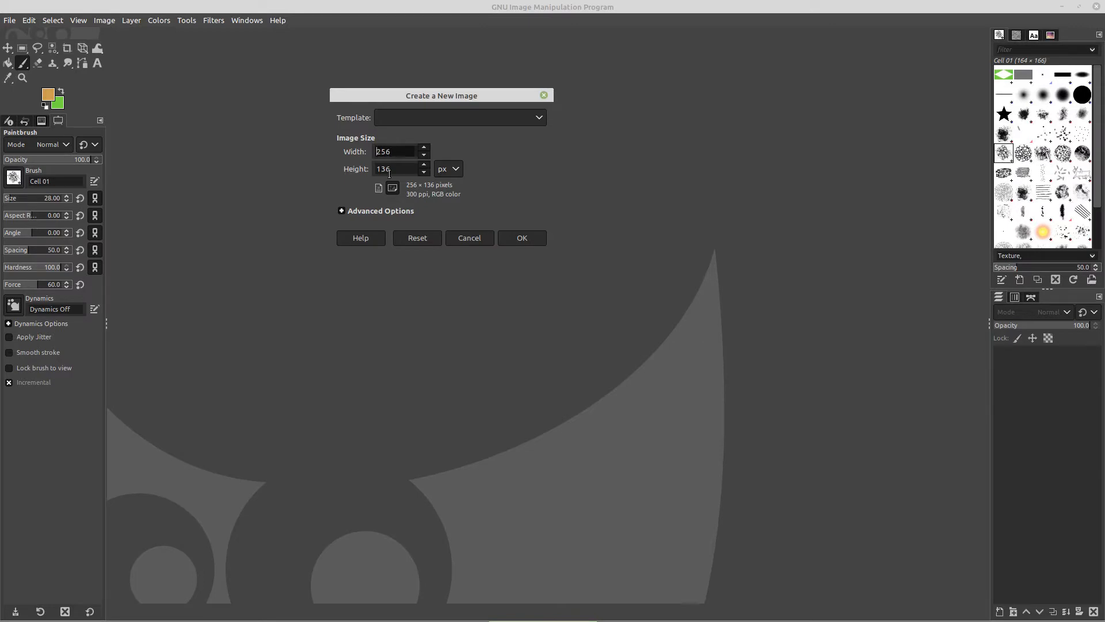
double_click(392, 171)
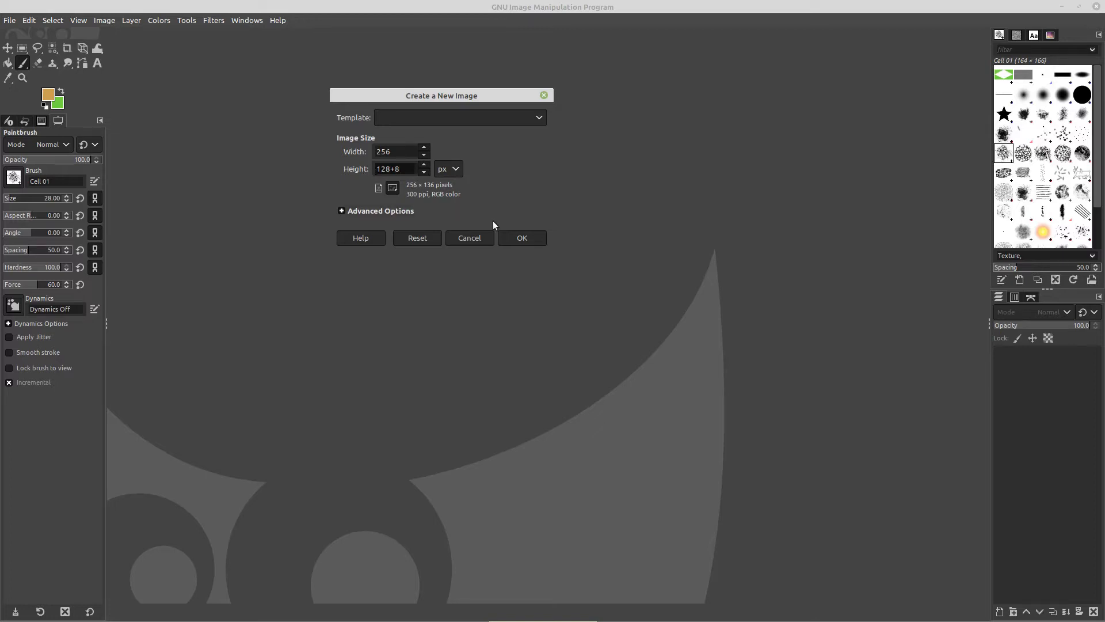
click(518, 238)
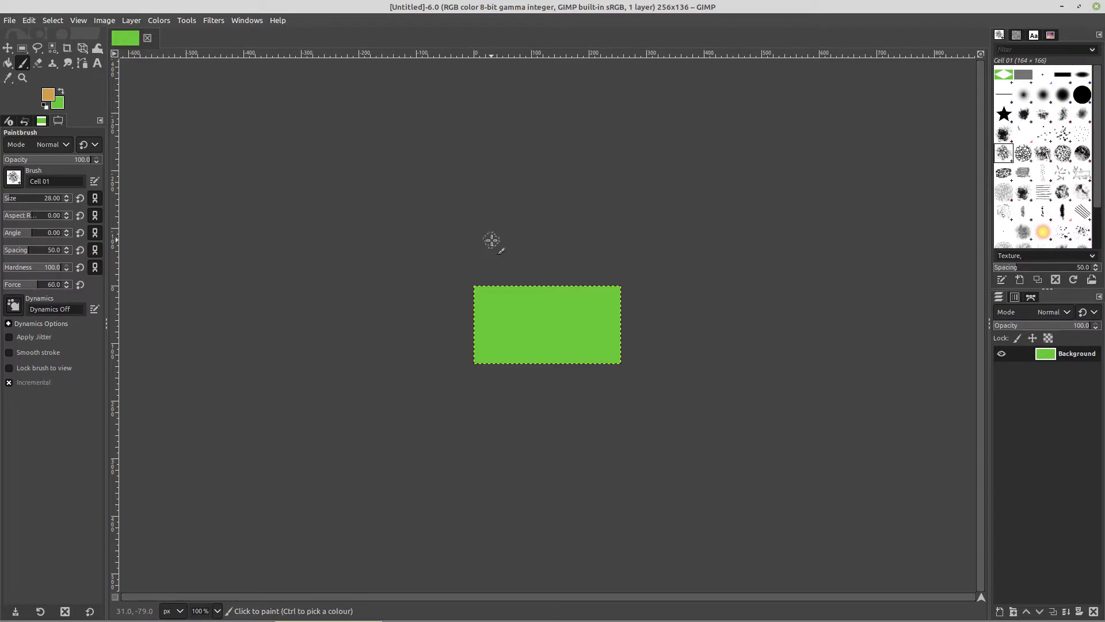
Add an alpha channel to the green Background layer.
scroll(492, 240, up, 4)
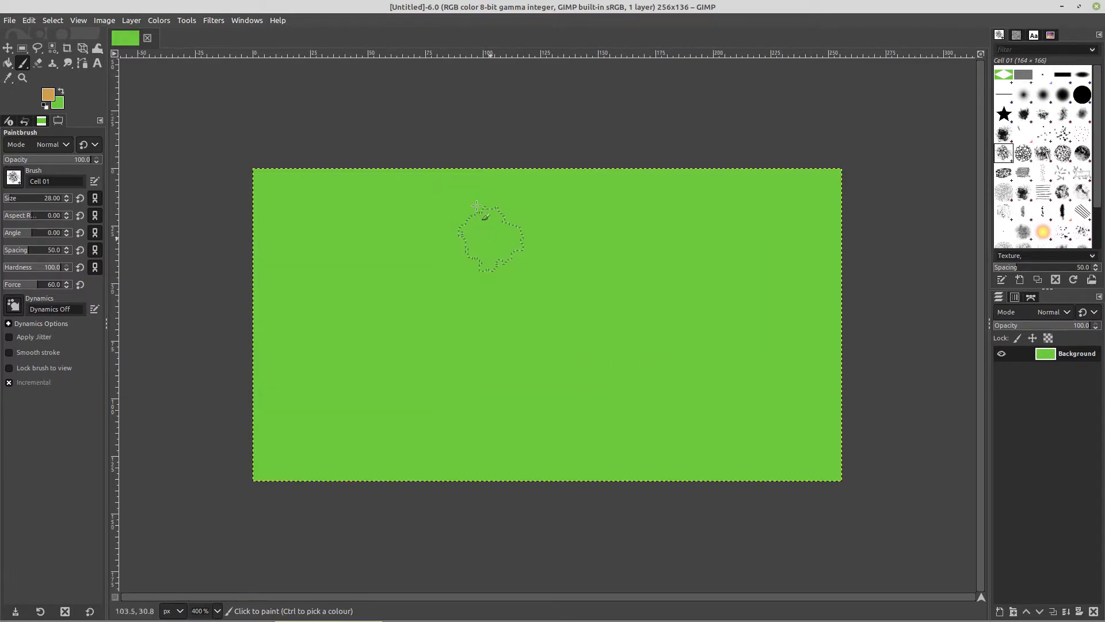
click(38, 48)
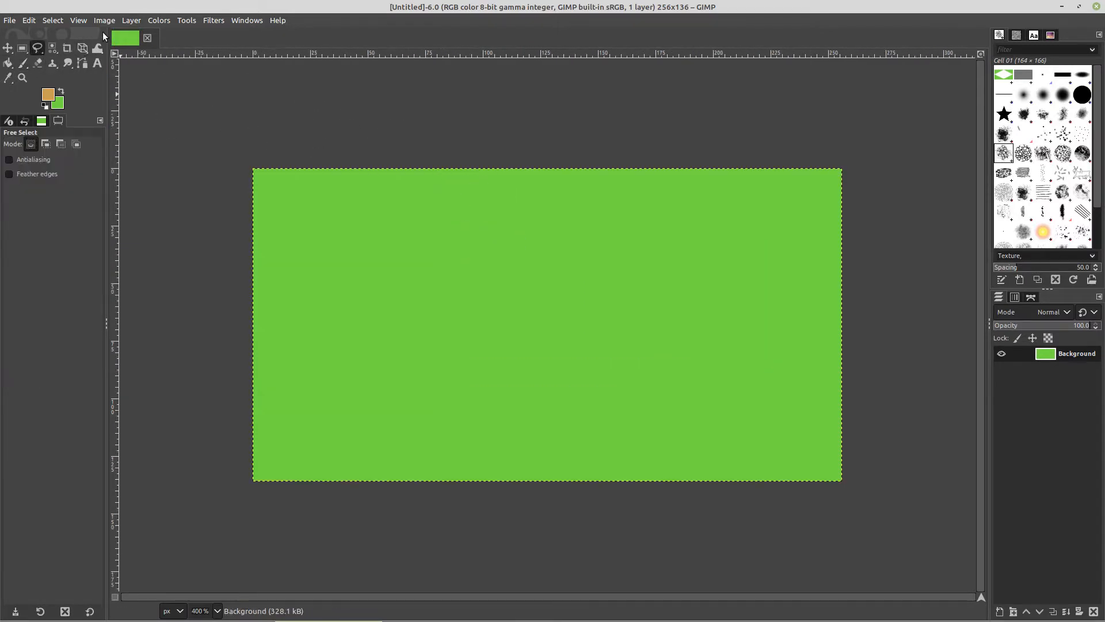
click(131, 20)
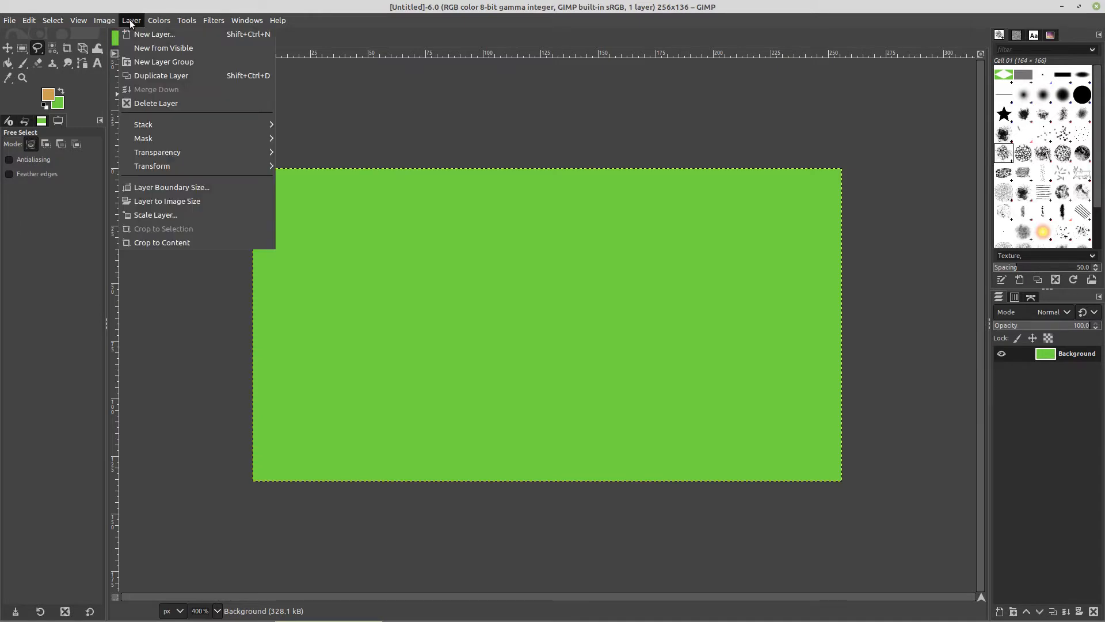
mouse_move(157, 150)
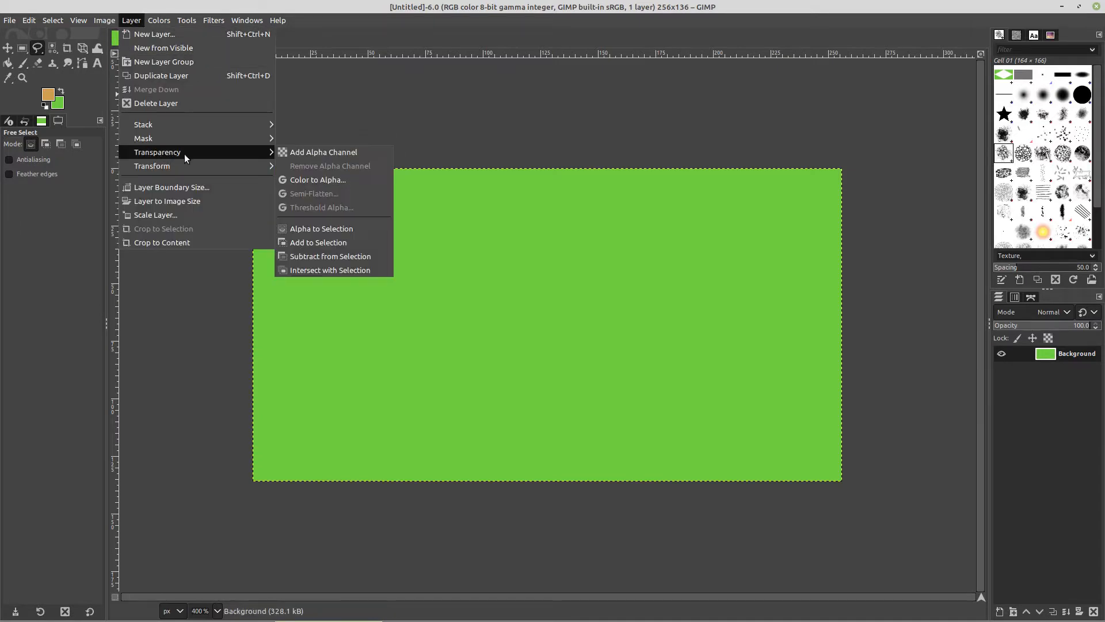
click(336, 153)
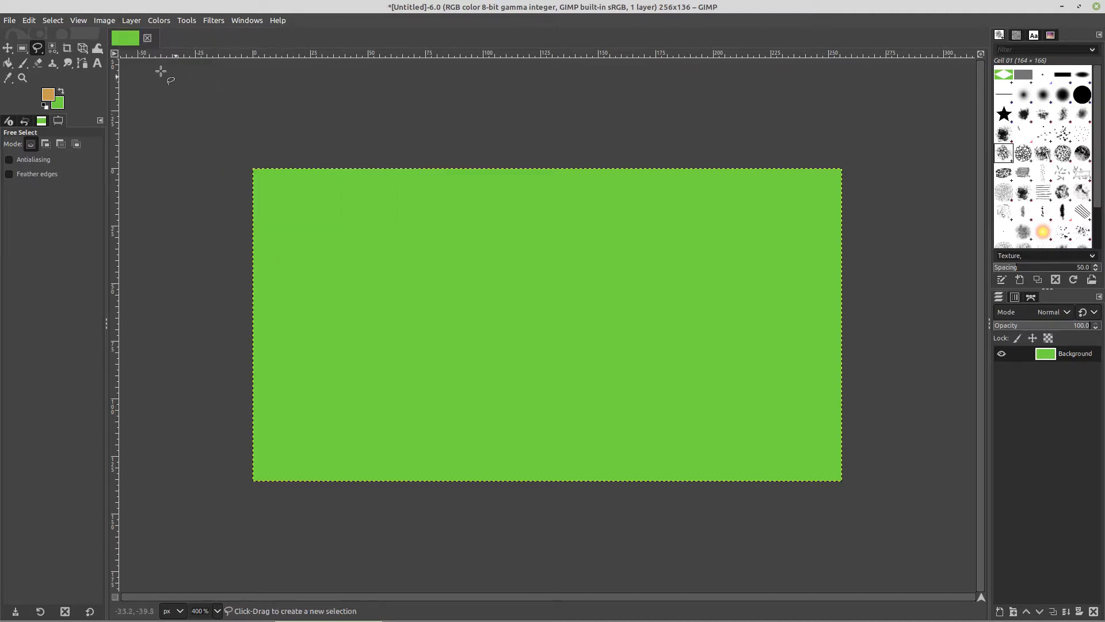
Show the grid over the image and enable snapping to it.
click(78, 20)
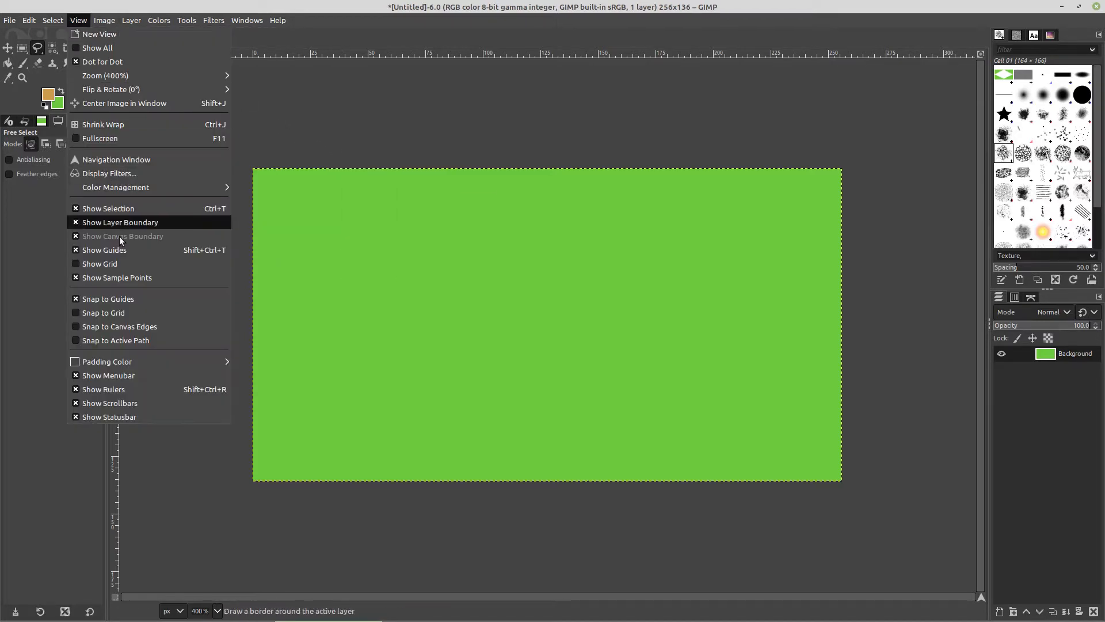
click(104, 264)
click(78, 20)
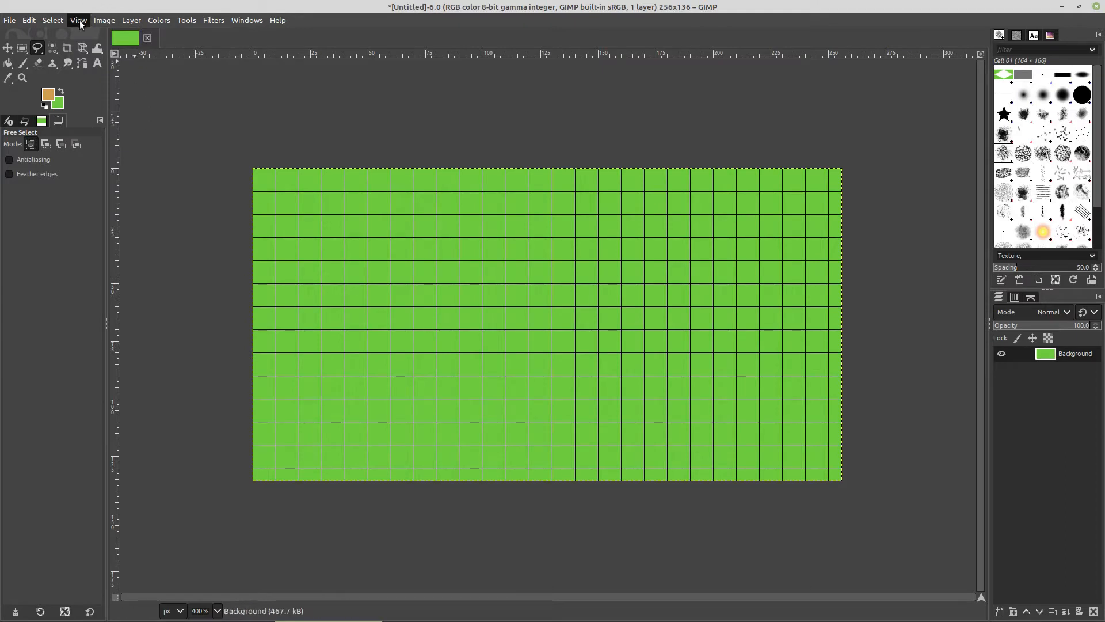
click(79, 316)
Configure the image grid with 64 px horizontal and vertical spacing.
click(104, 22)
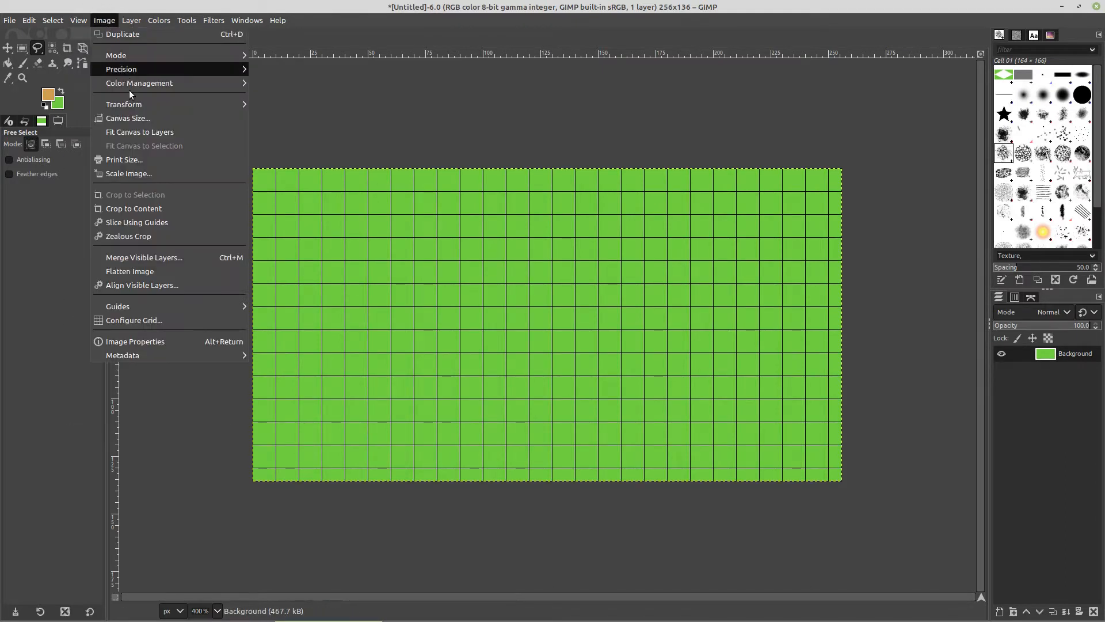
click(126, 320)
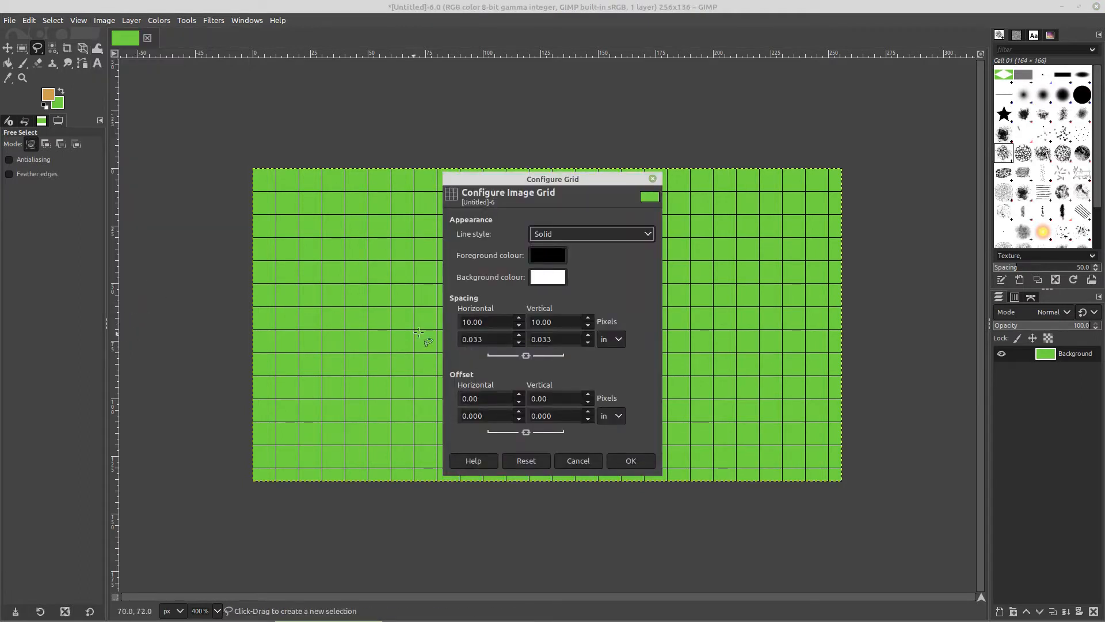
drag(486, 322, 456, 322)
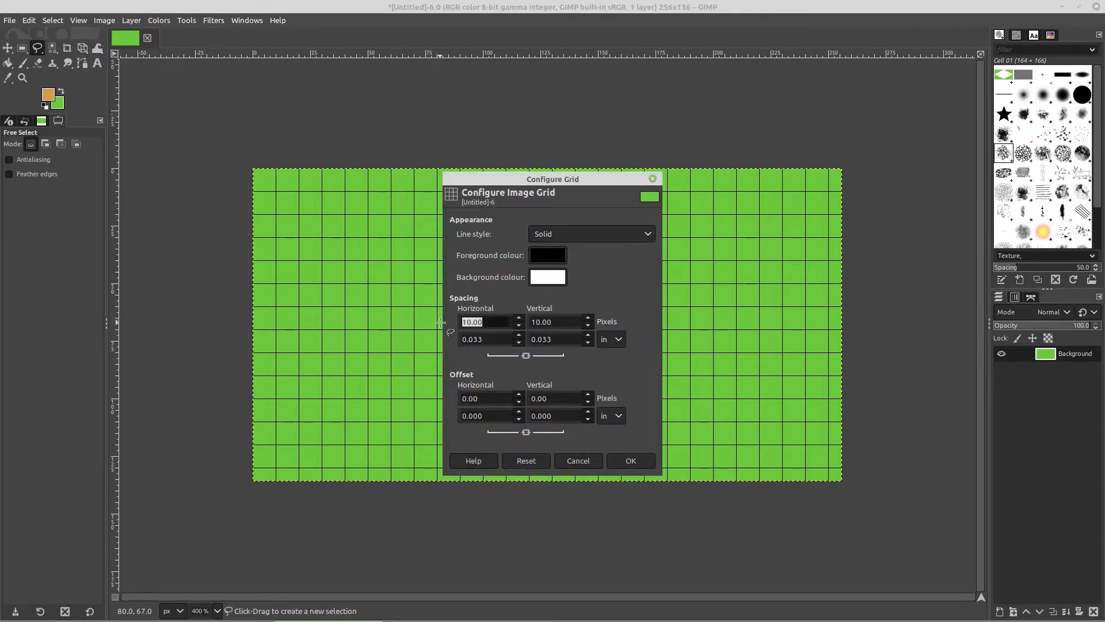
text(64)
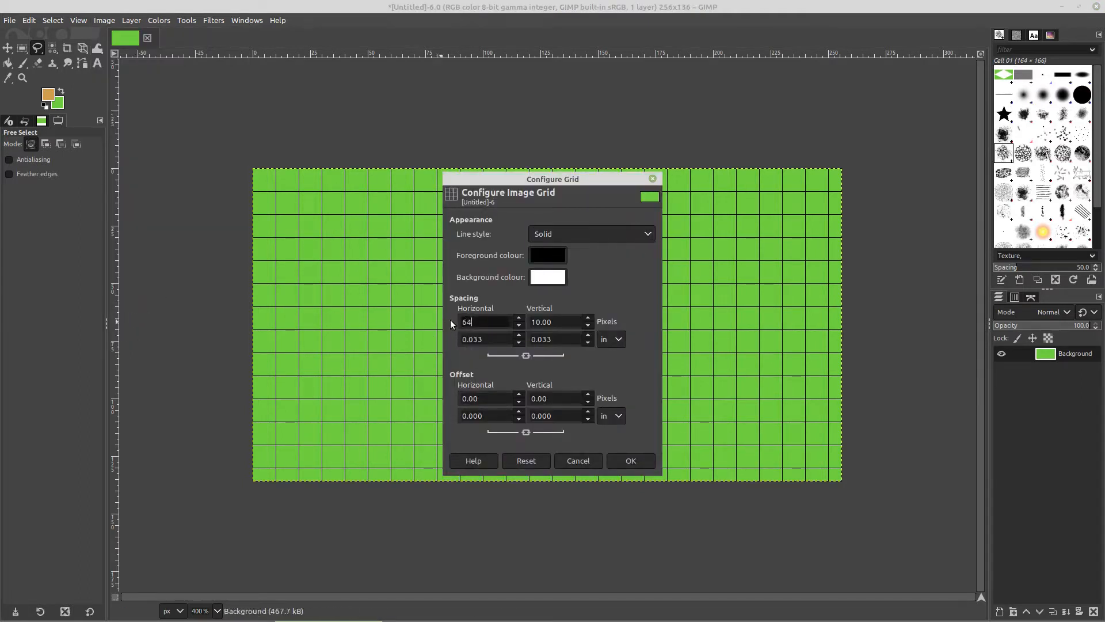
click(558, 320)
click(627, 460)
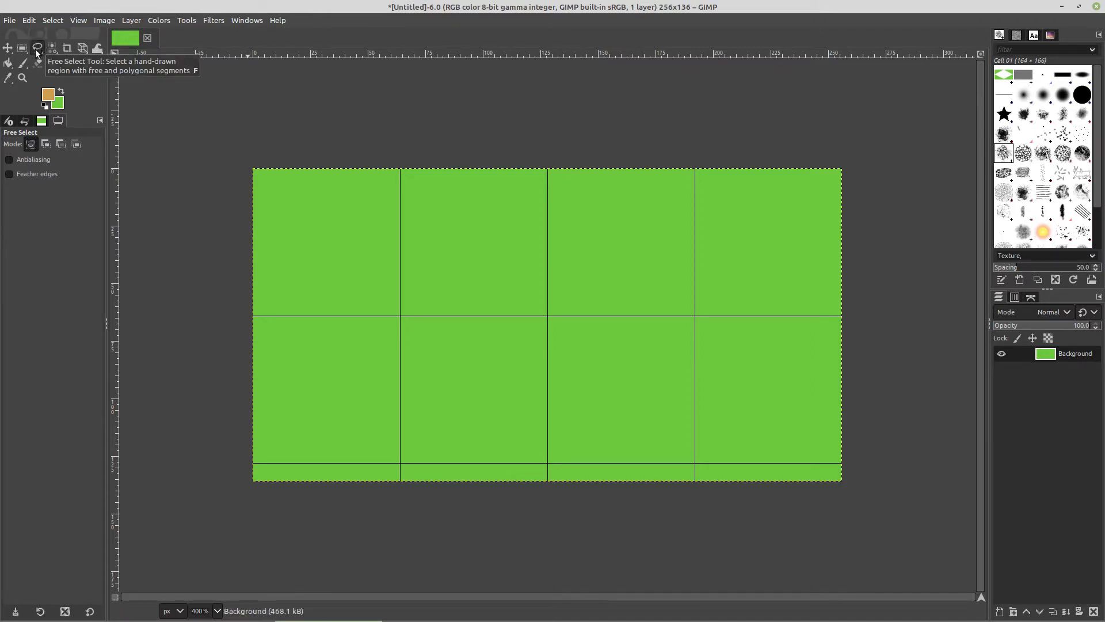
Free-select a diamond through grid points (128,0), (0,64), (128,128) and (256,64), invert the selection and cut away the surrounding green.
click(192, 21)
mouse_move(248, 34)
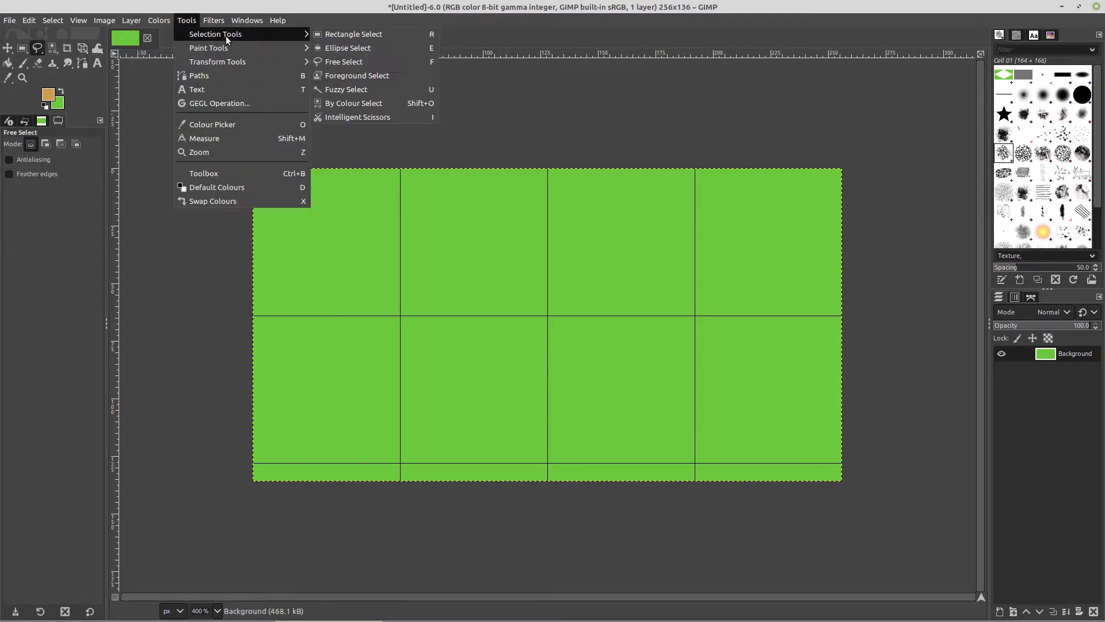
click(345, 62)
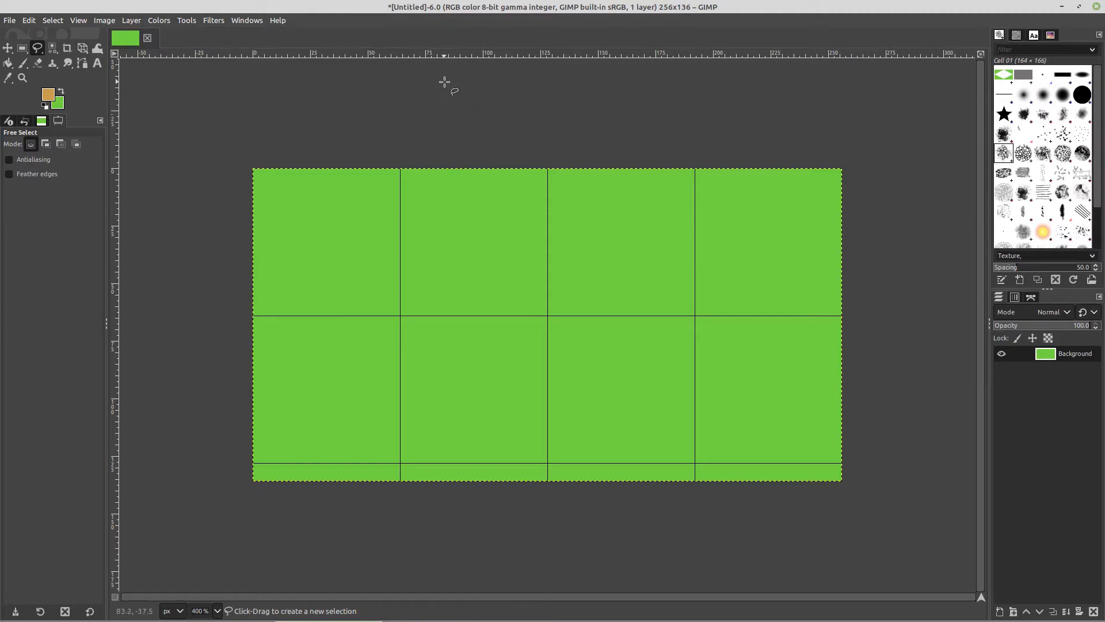
click(547, 170)
click(254, 316)
click(548, 463)
click(841, 316)
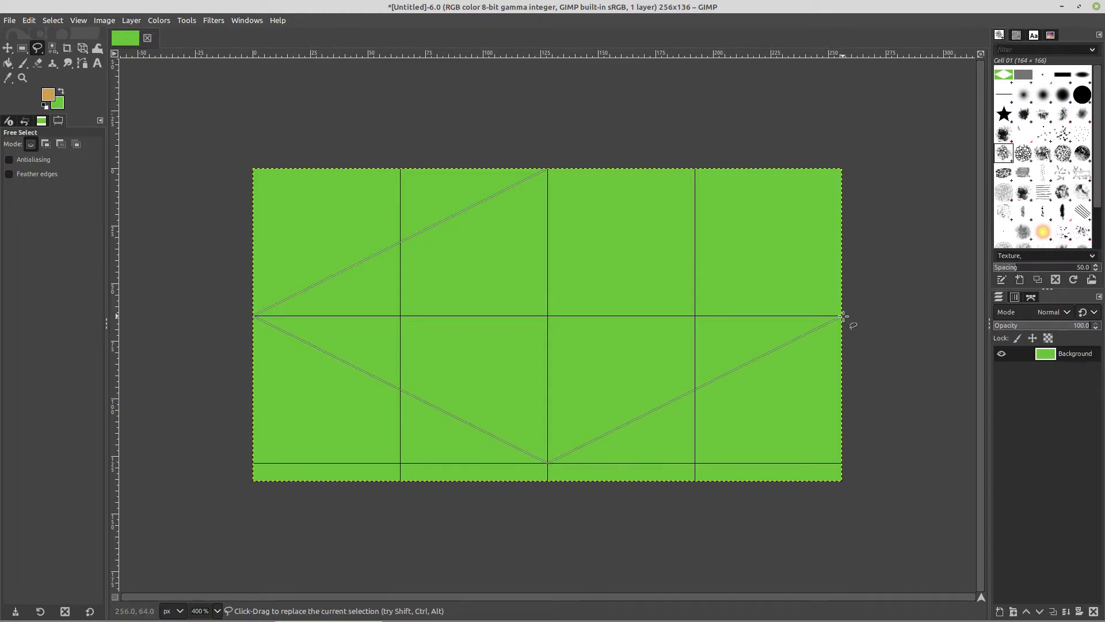
click(547, 169)
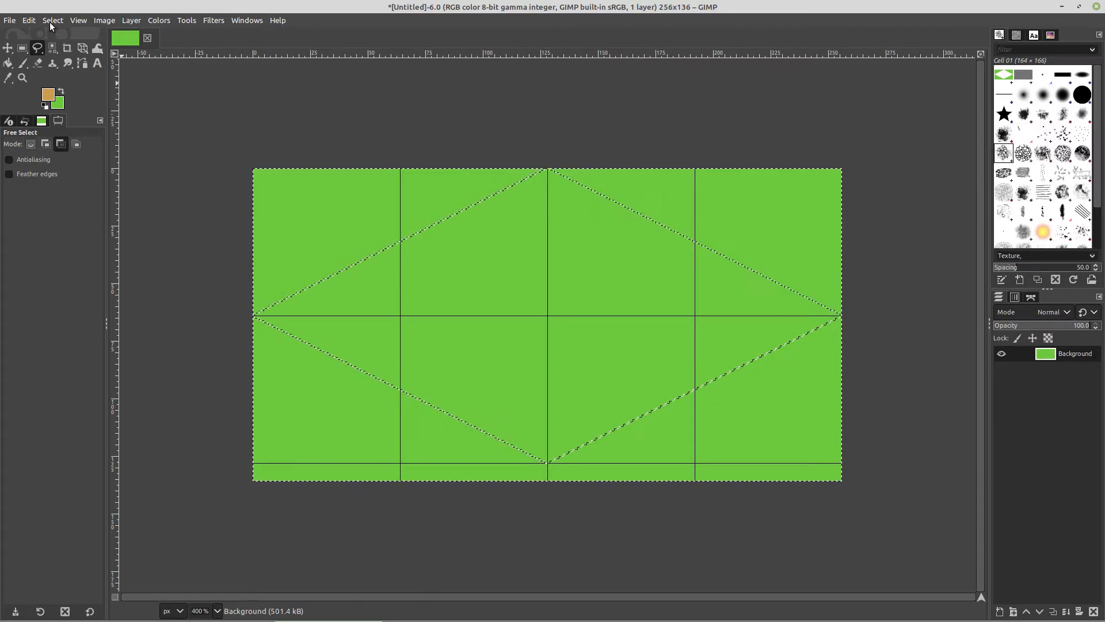
key(ctrl+x)
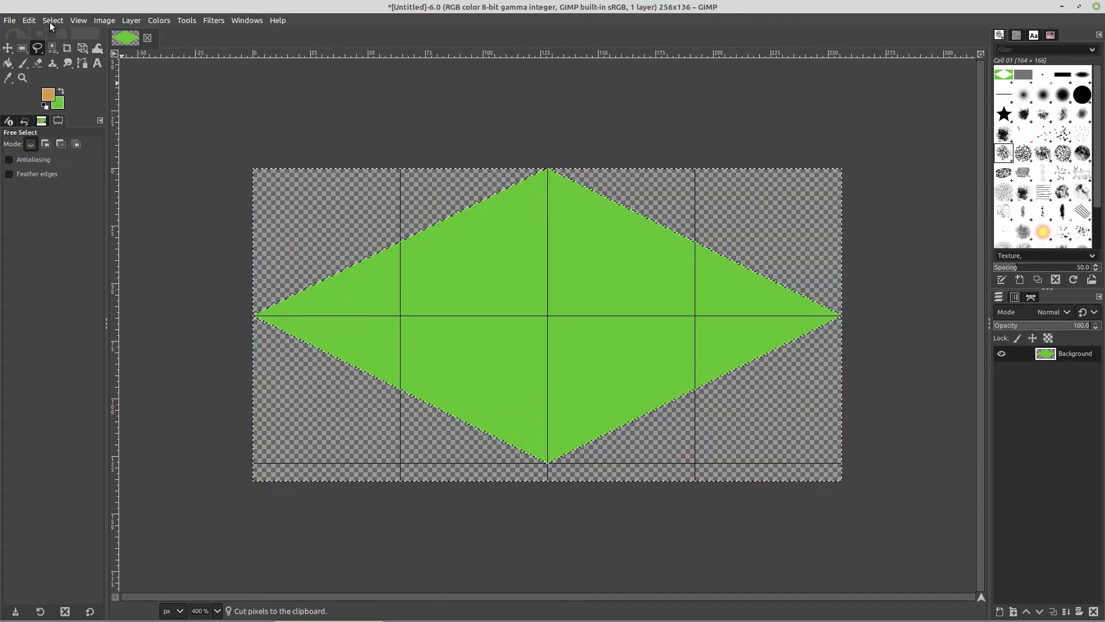
Export the tile image as ground.png to the Tile Test project's assets folder with the default PNG options.
click(10, 24)
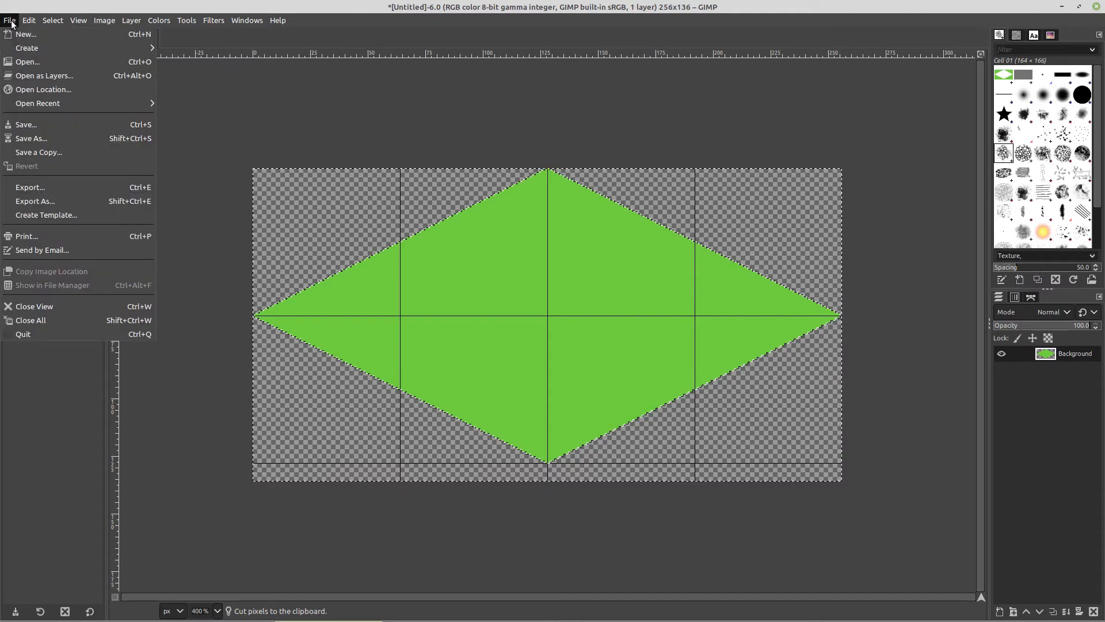
click(41, 200)
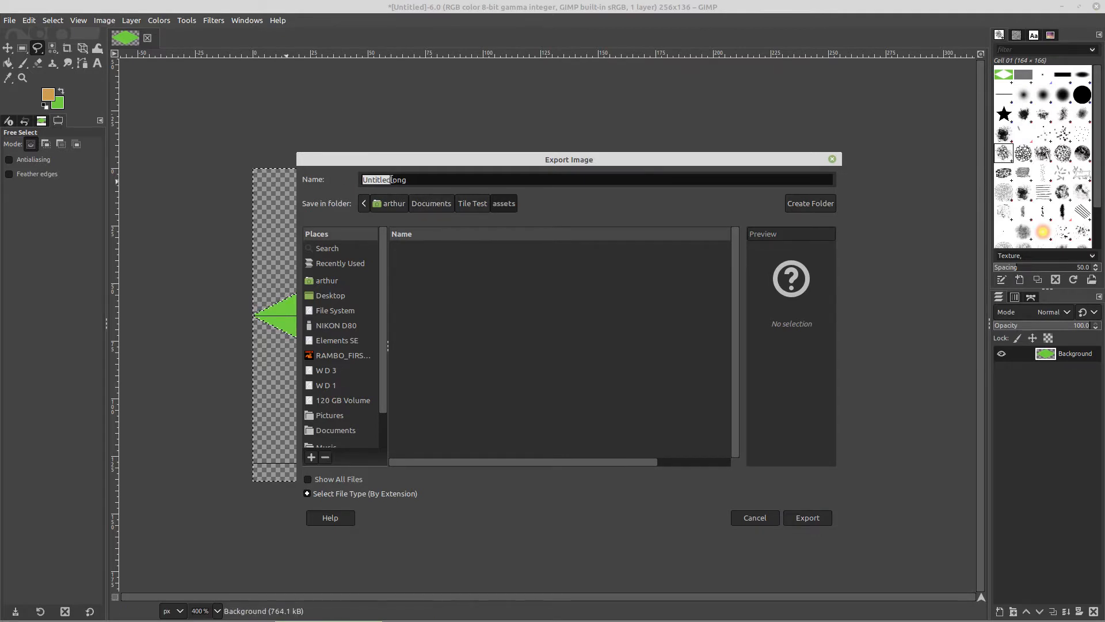
text(groun)
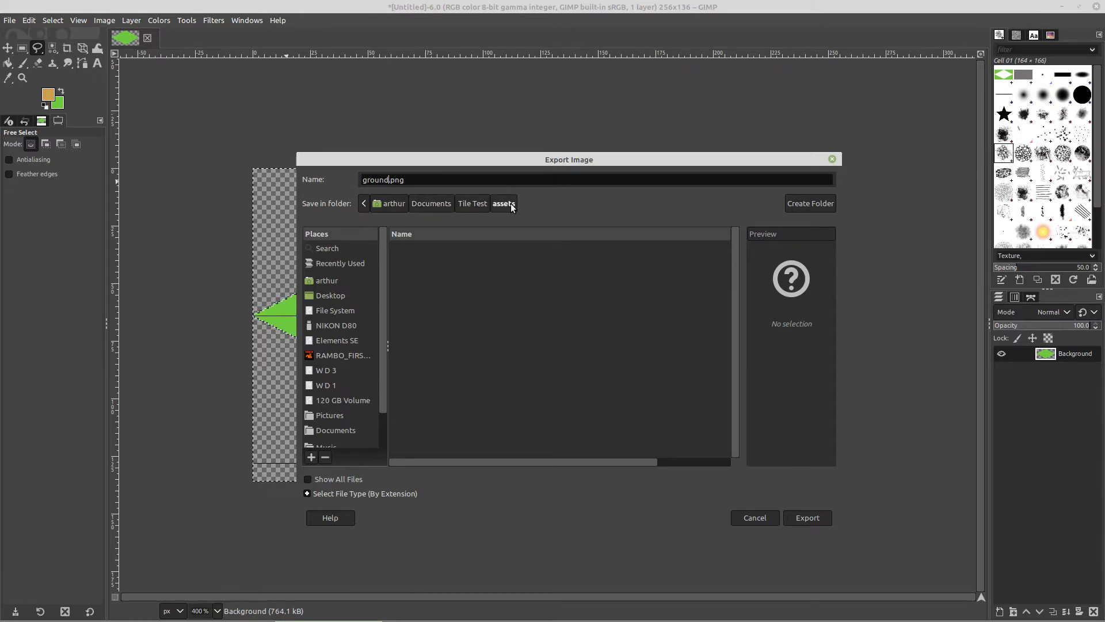
click(804, 517)
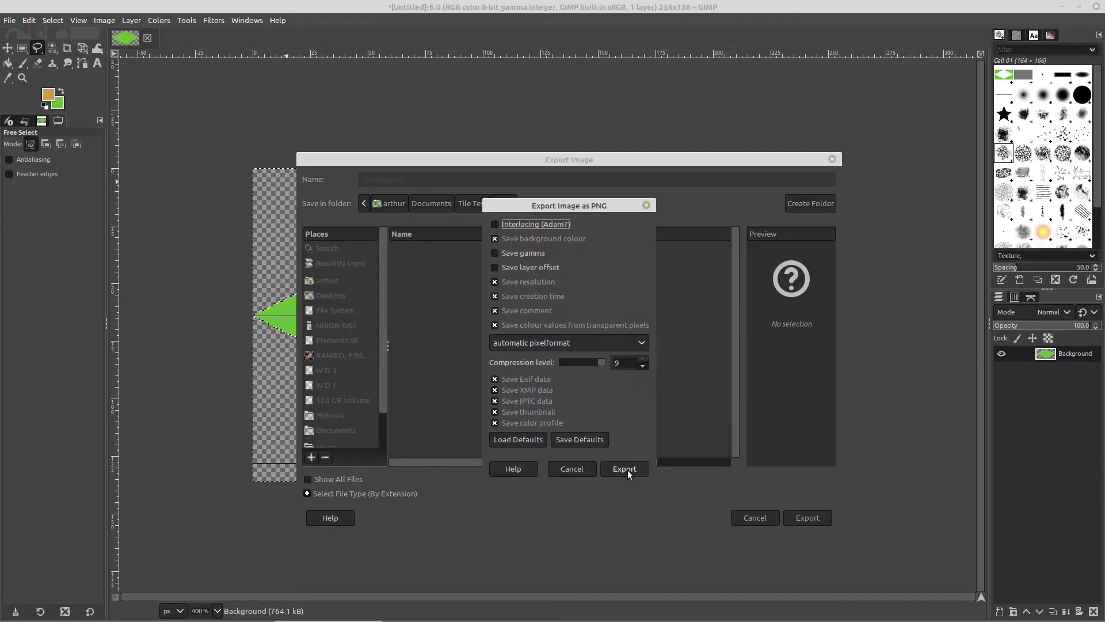
click(629, 469)
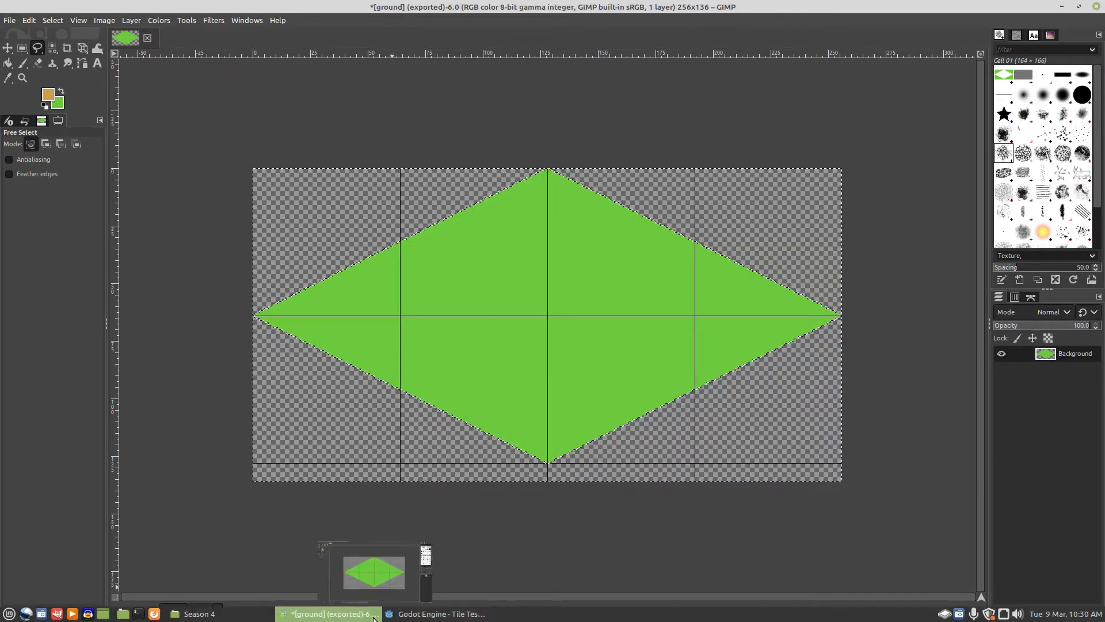
Switch to Godot, assign a new TileSet to the TileMap and open it for editing.
click(452, 615)
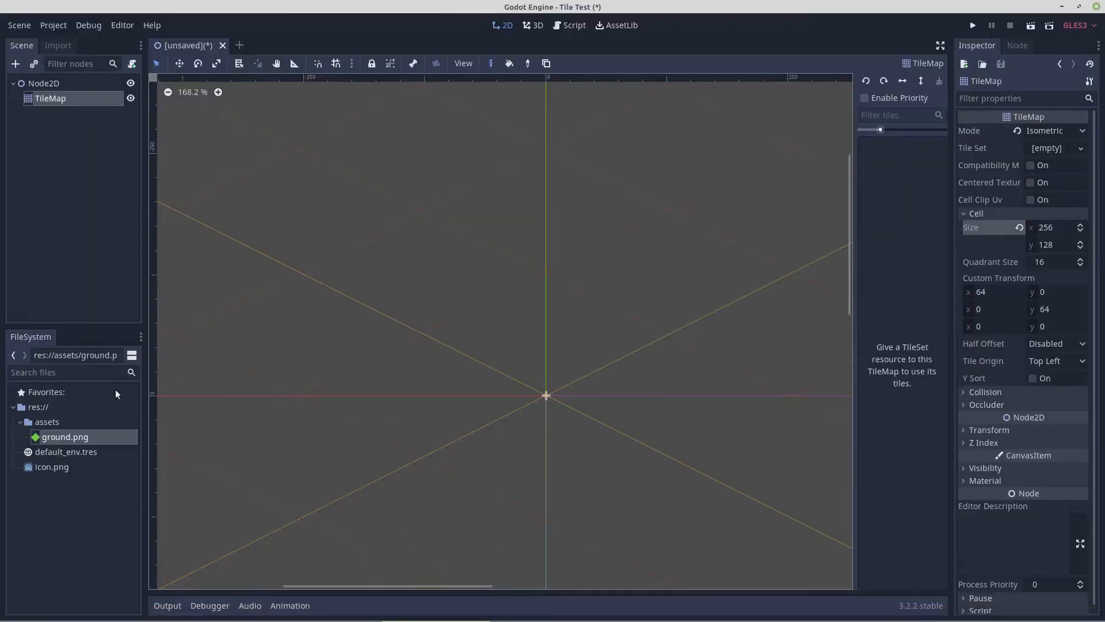
click(1046, 147)
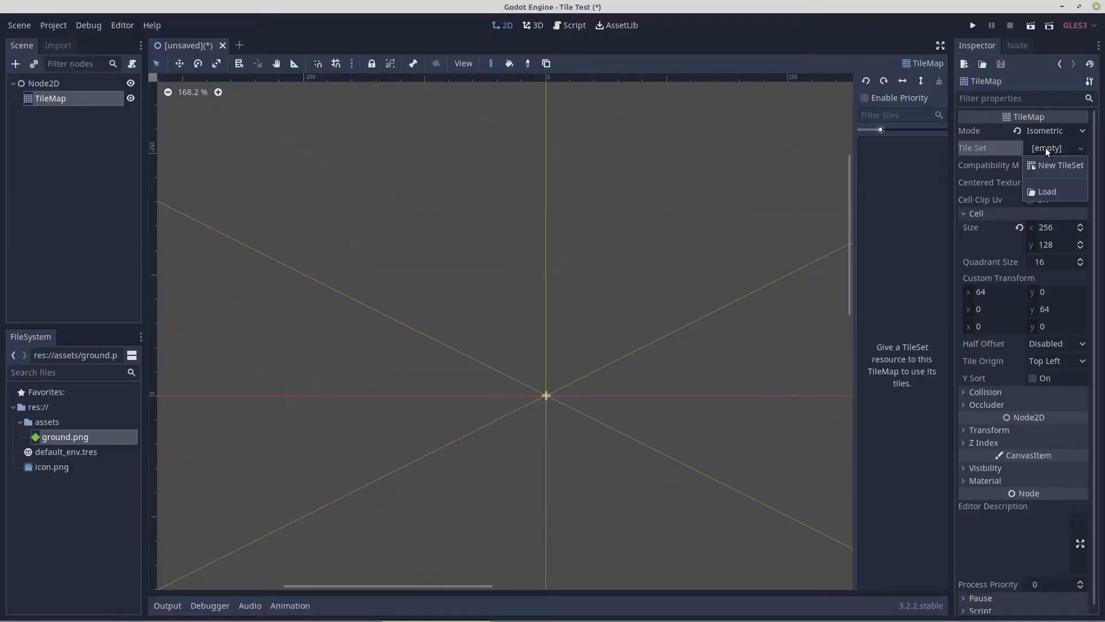
click(1048, 158)
click(1053, 148)
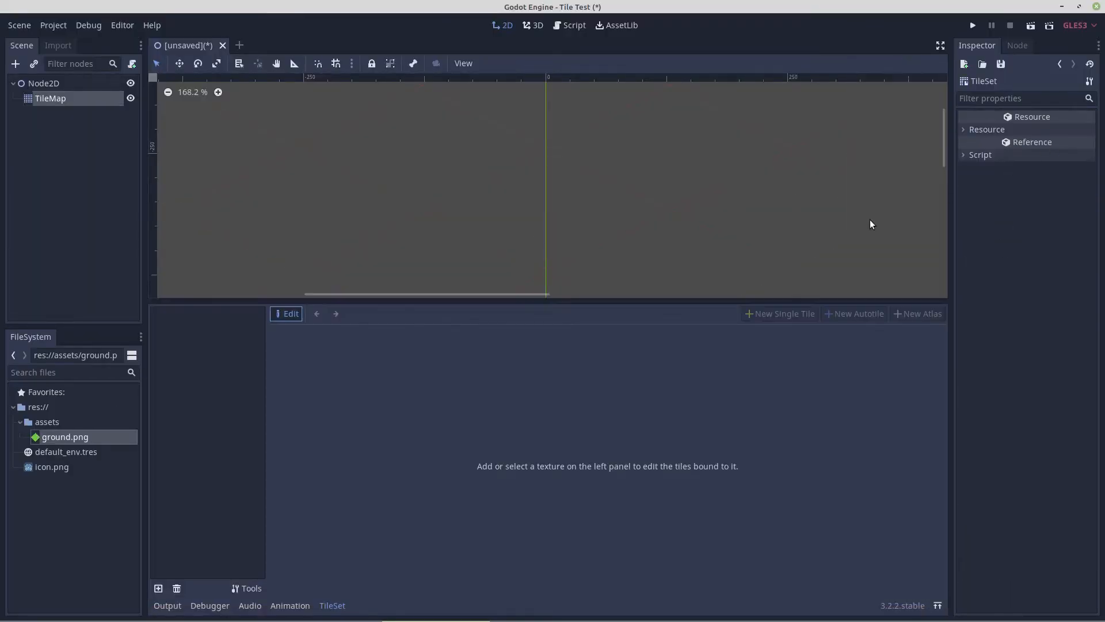
Add ground.png to the TileSet and create a single tile whose region covers the whole texture.
drag(38, 439, 195, 383)
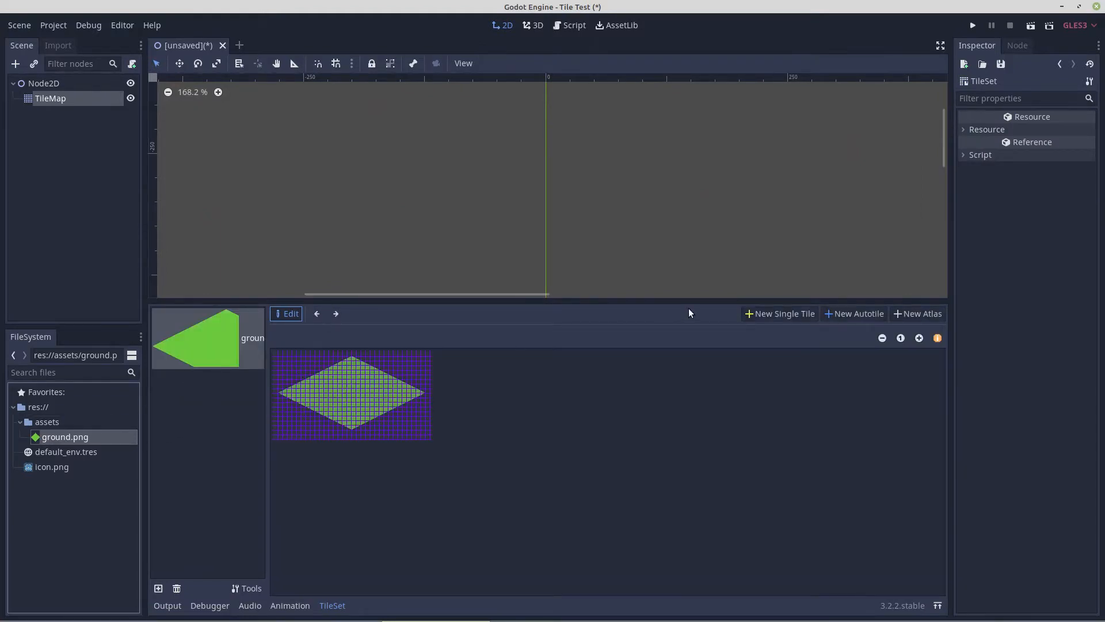
click(771, 314)
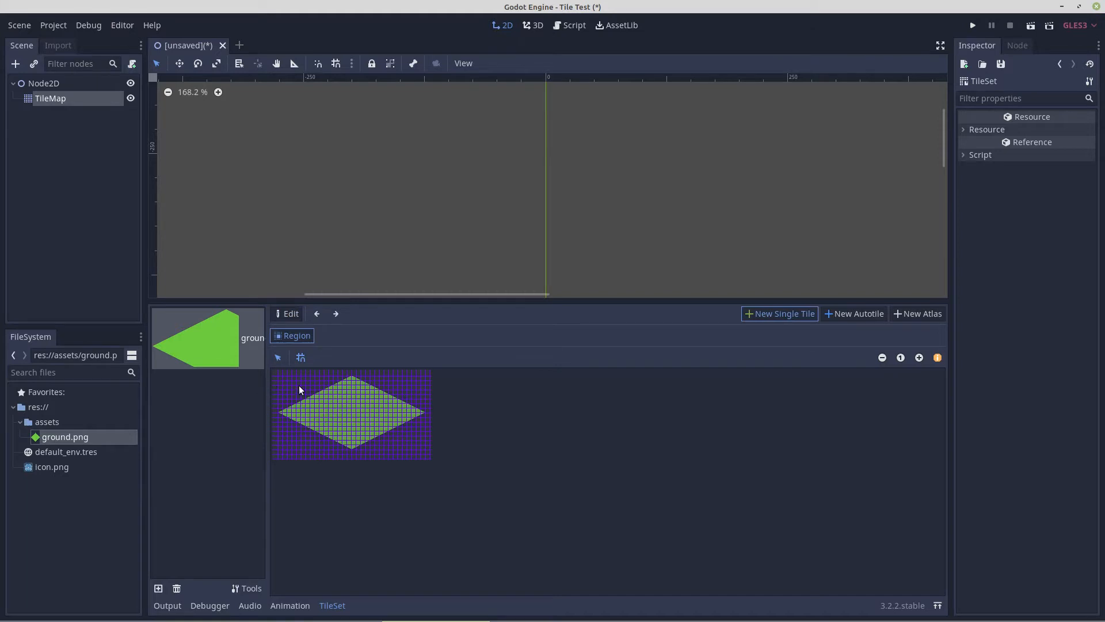
drag(279, 377, 300, 398)
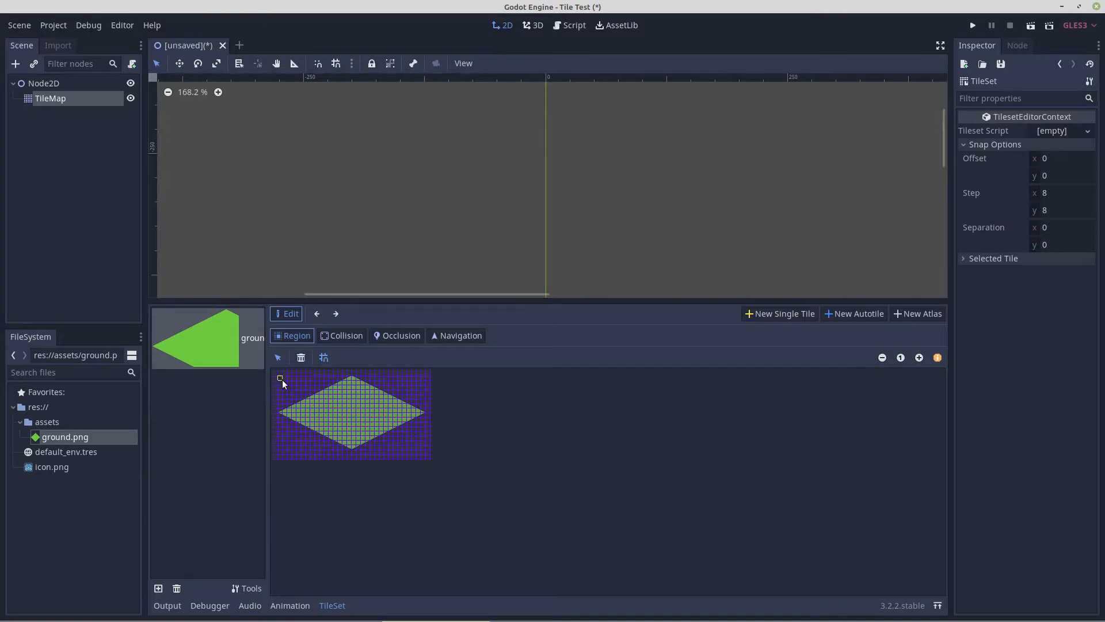
drag(282, 379, 422, 453)
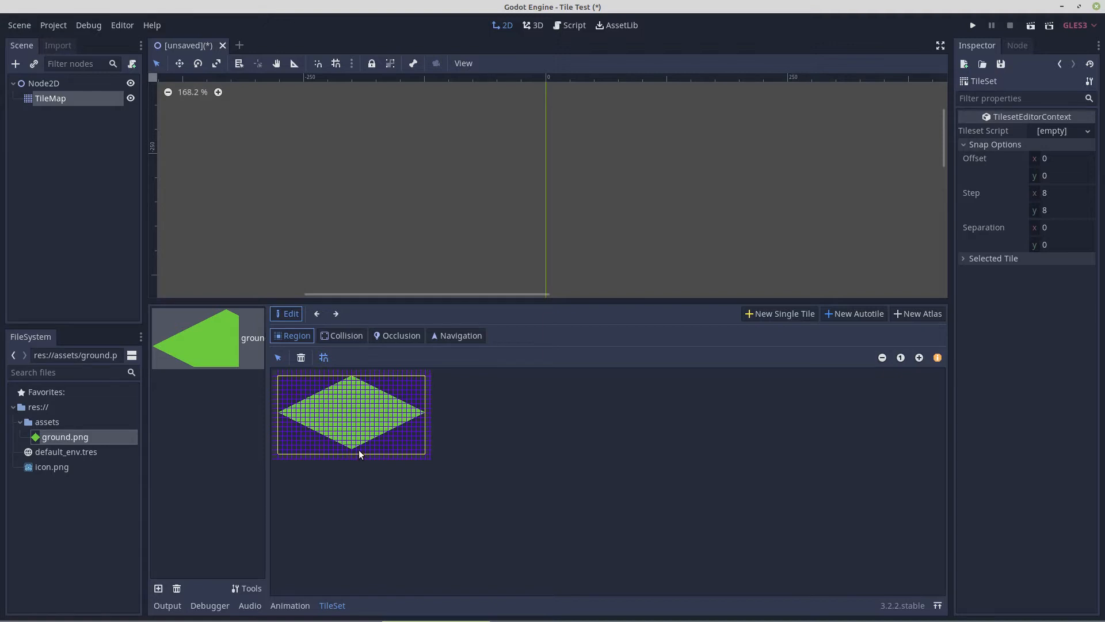
Paint a block of ground tiles around the origin on the TileMap.
click(37, 102)
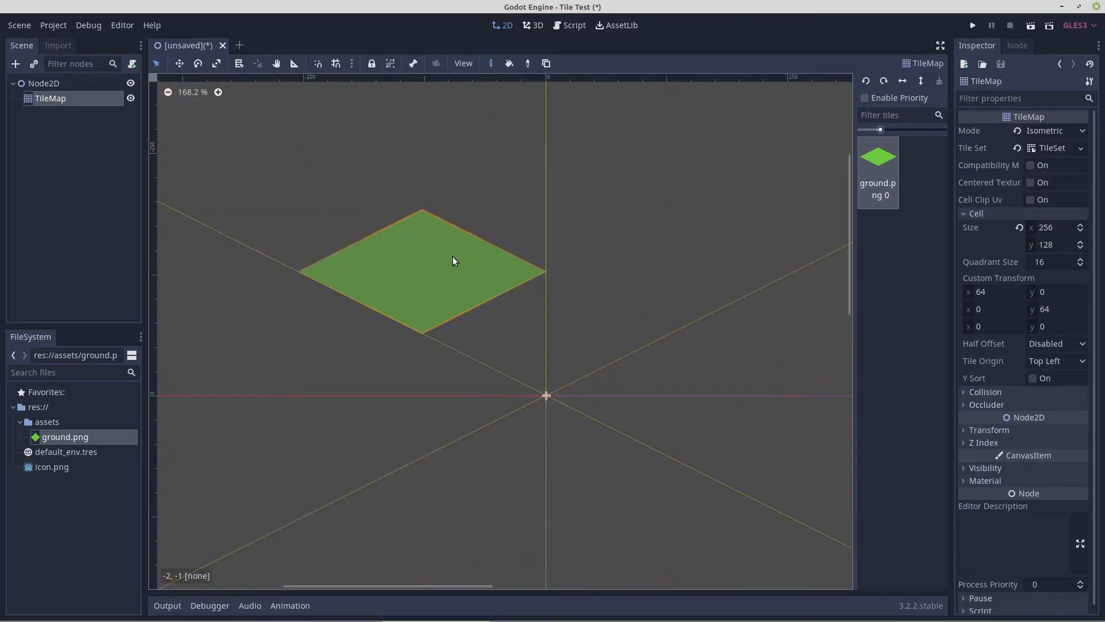
drag(453, 257, 610, 349)
mouse_move(733, 409)
mouse_down()
mouse_move(637, 469)
mouse_move(396, 346)
mouse_move(359, 314)
mouse_move(269, 413)
mouse_move(461, 533)
mouse_move(530, 560)
mouse_move(661, 517)
mouse_up()
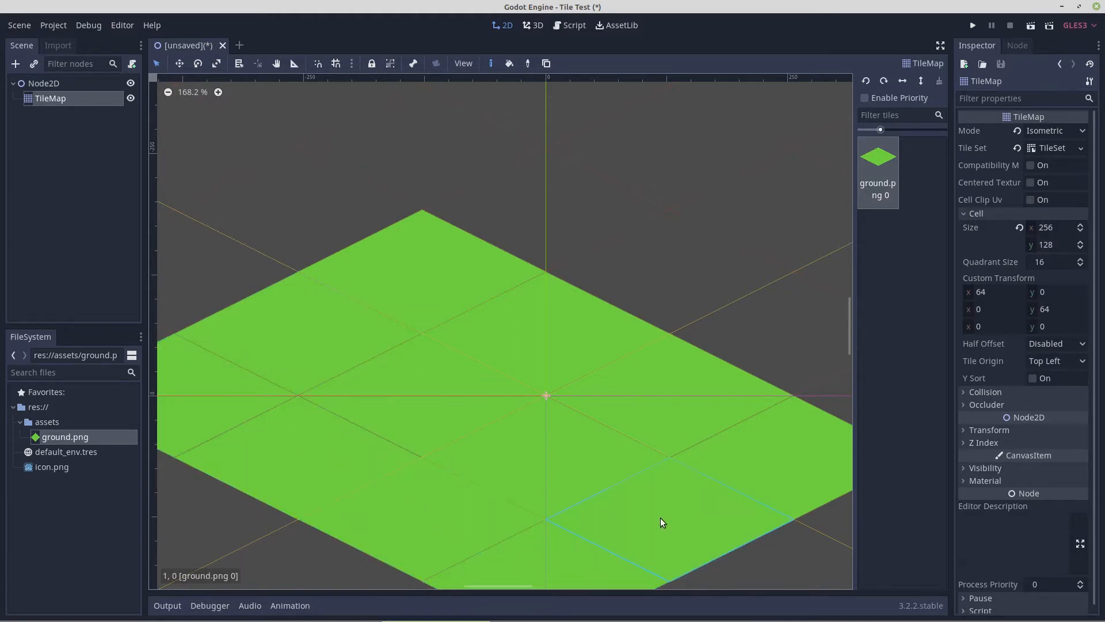
Examine the seams between the painted tiles up close with the TileMap grid hidden by selecting Node2D.
click(42, 84)
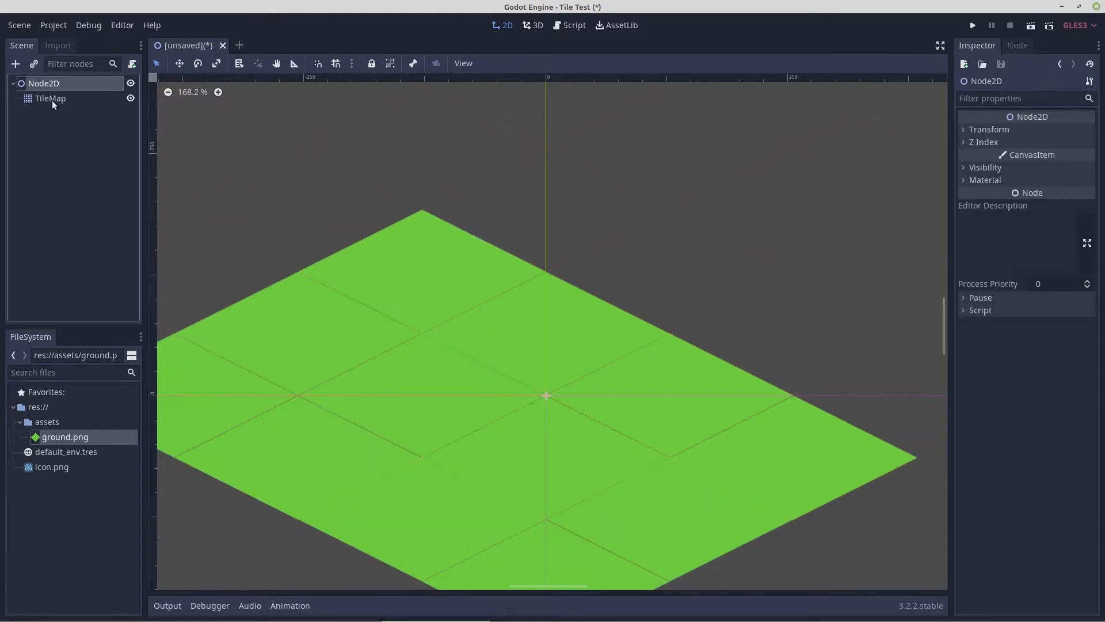
drag(407, 422, 424, 337)
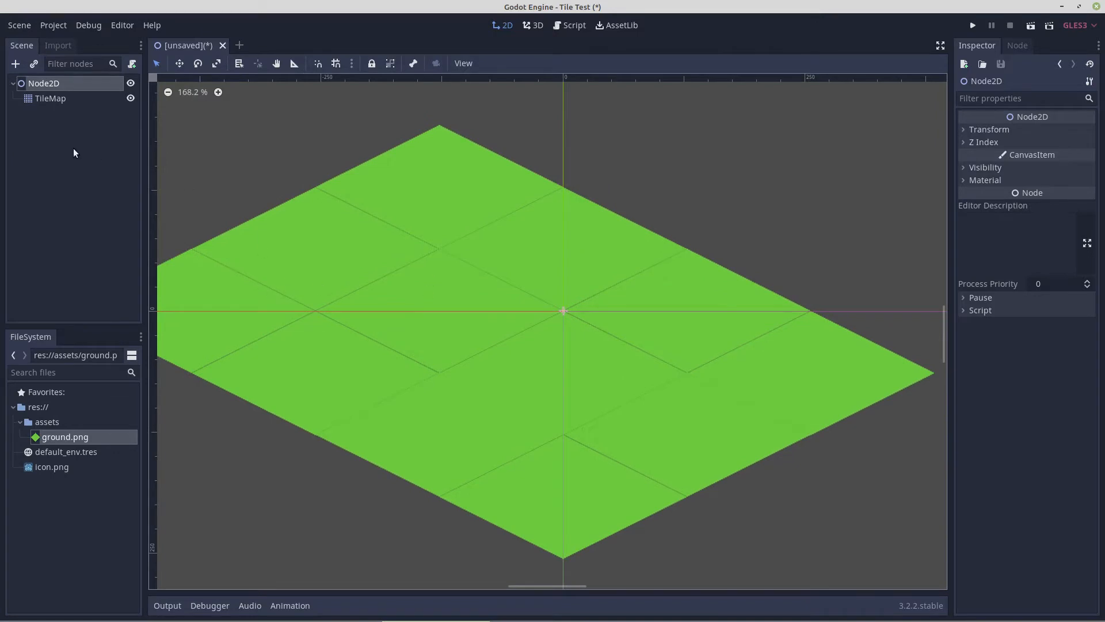
click(54, 101)
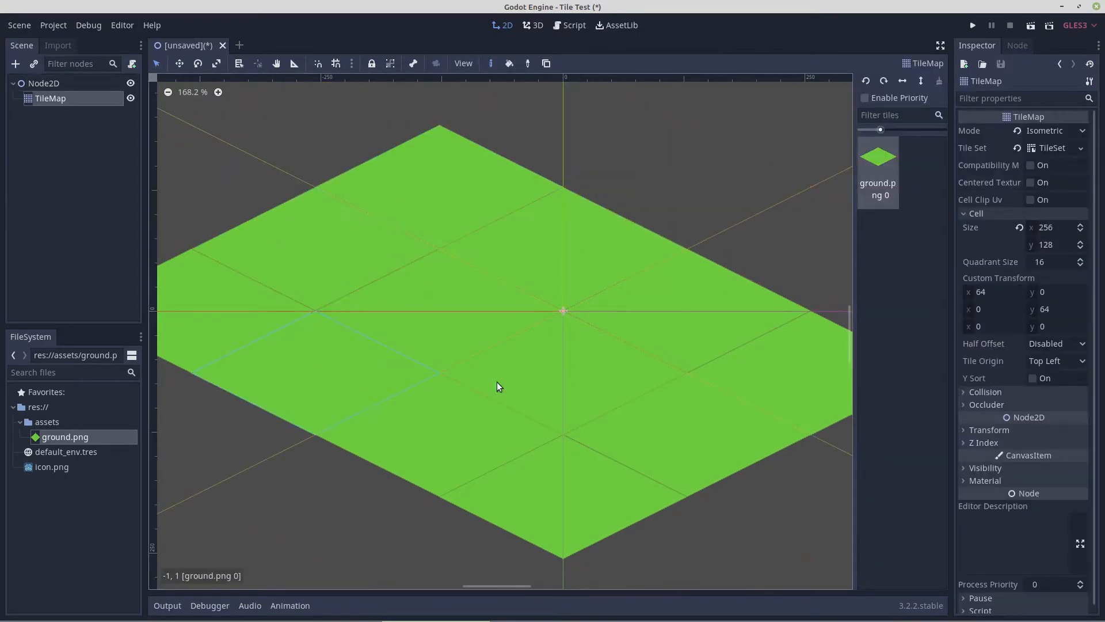
click(54, 84)
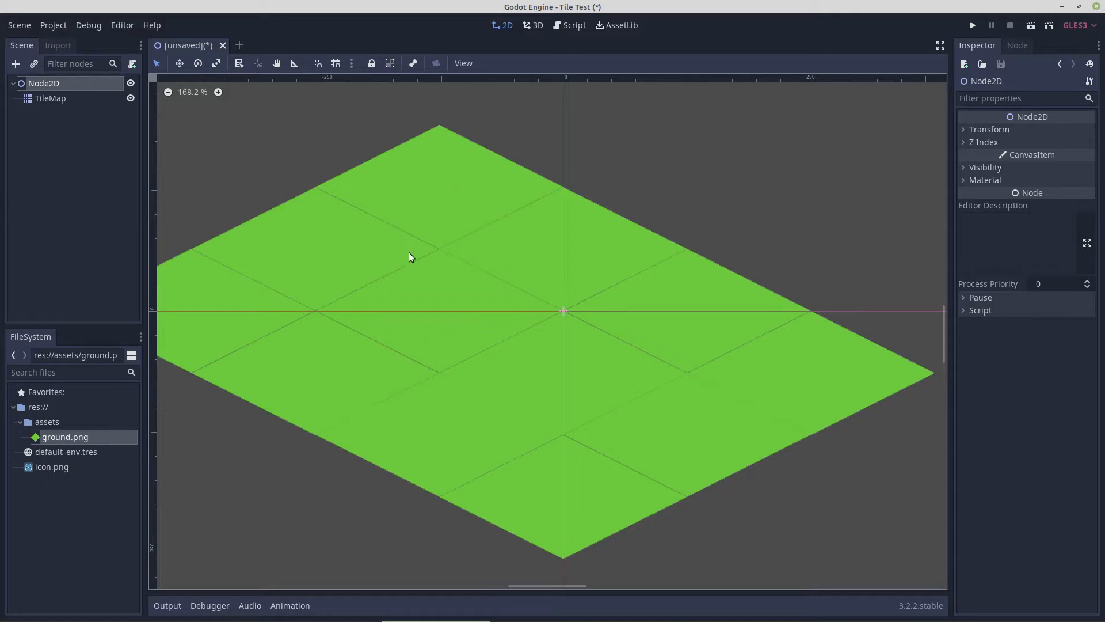
scroll(410, 254, up, 7)
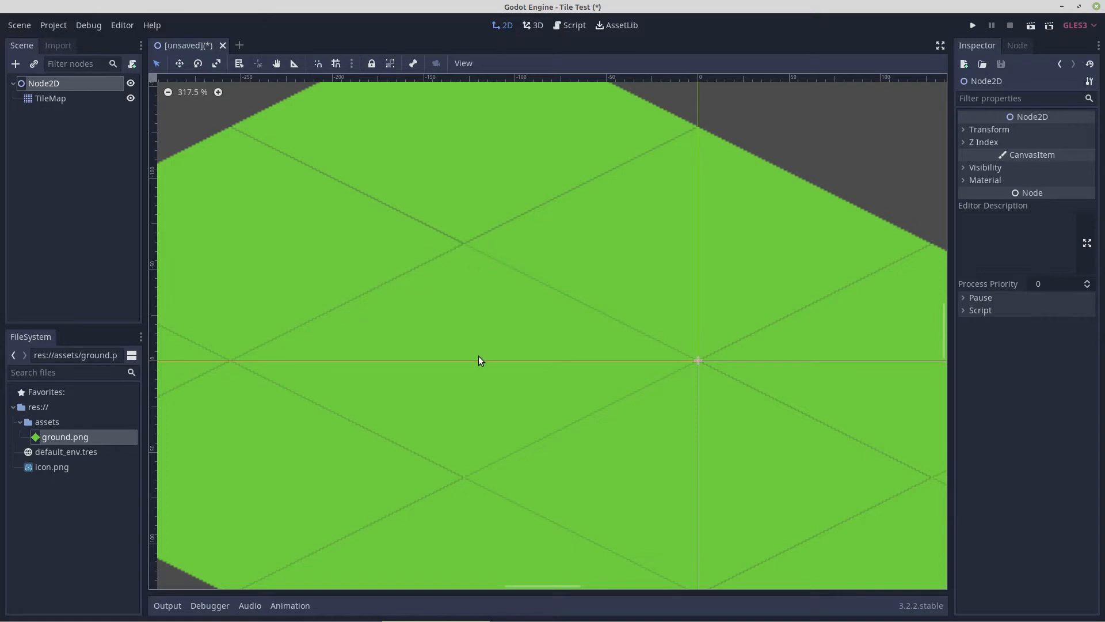
Disable Filter in the import settings of ground.png and reimport the texture.
click(60, 45)
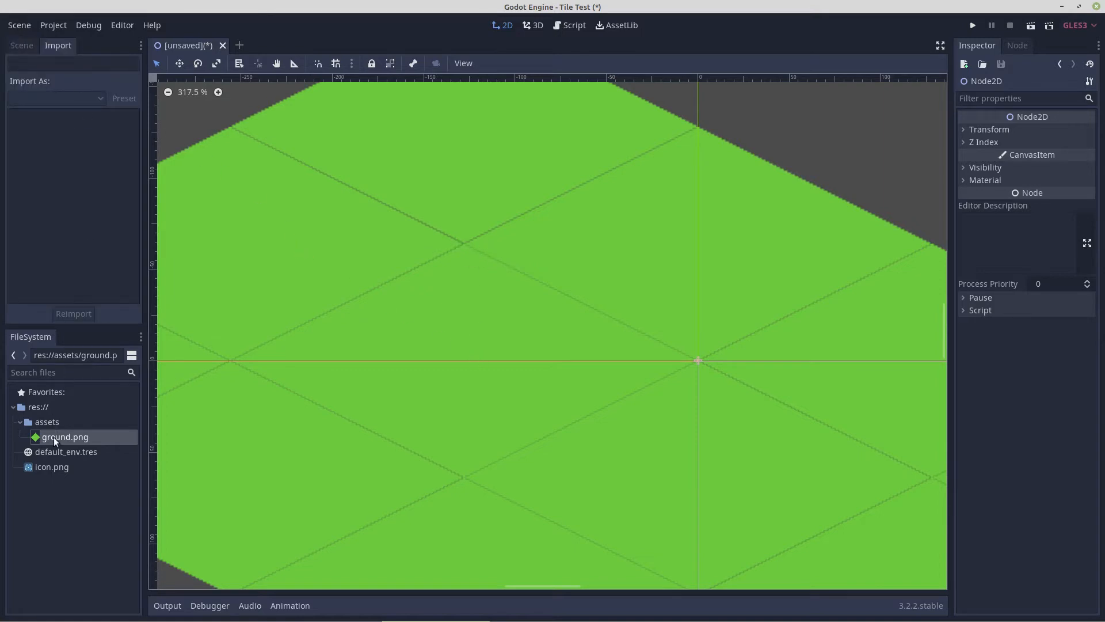
click(54, 466)
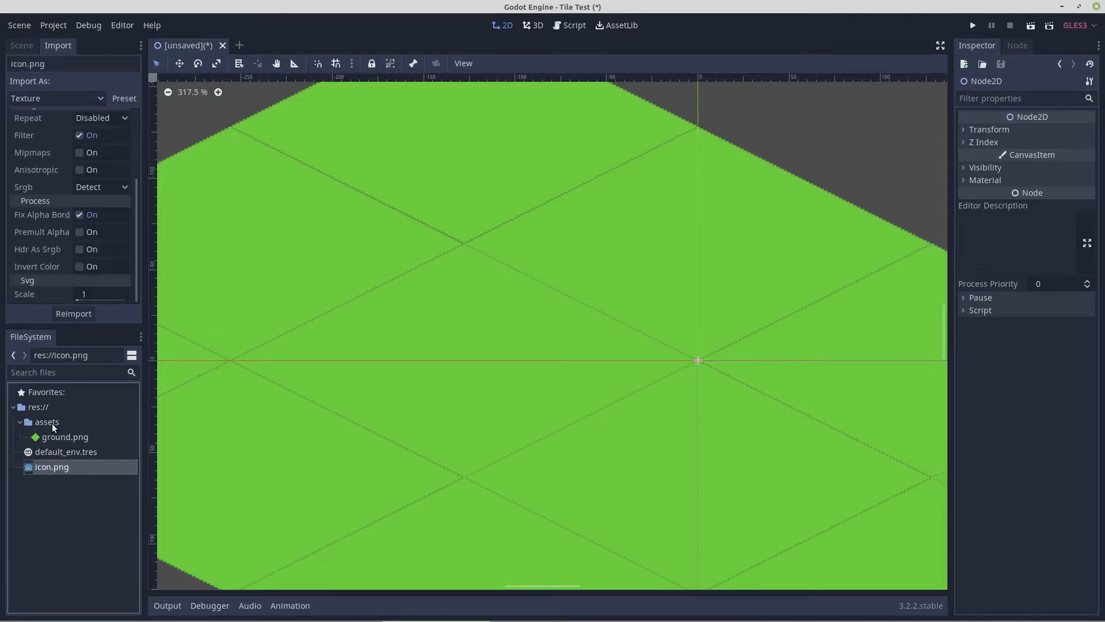
click(56, 437)
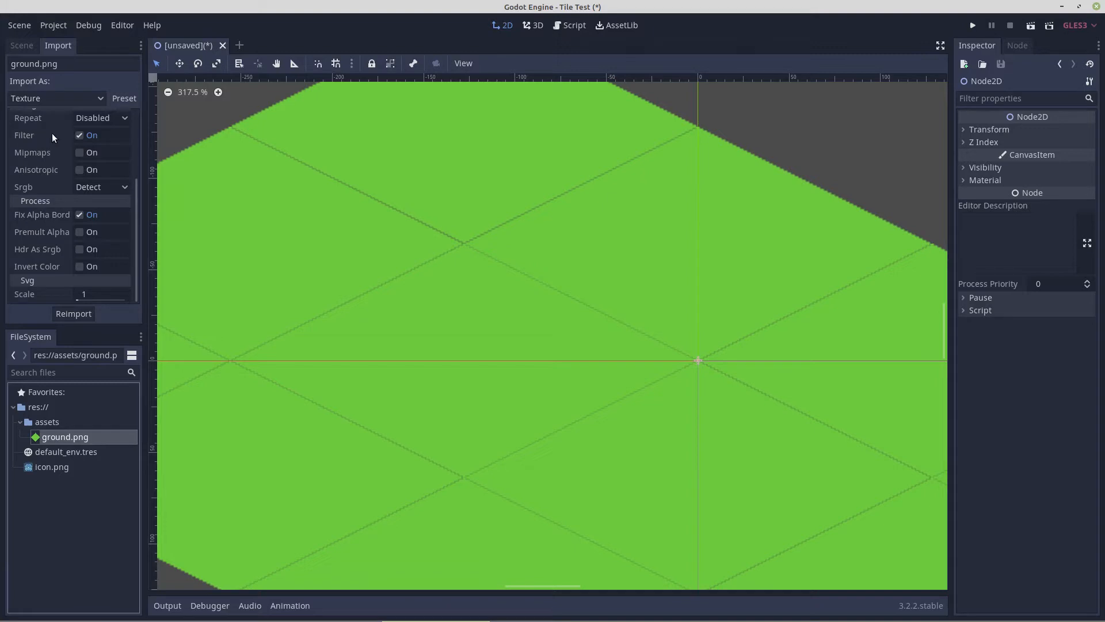
click(79, 135)
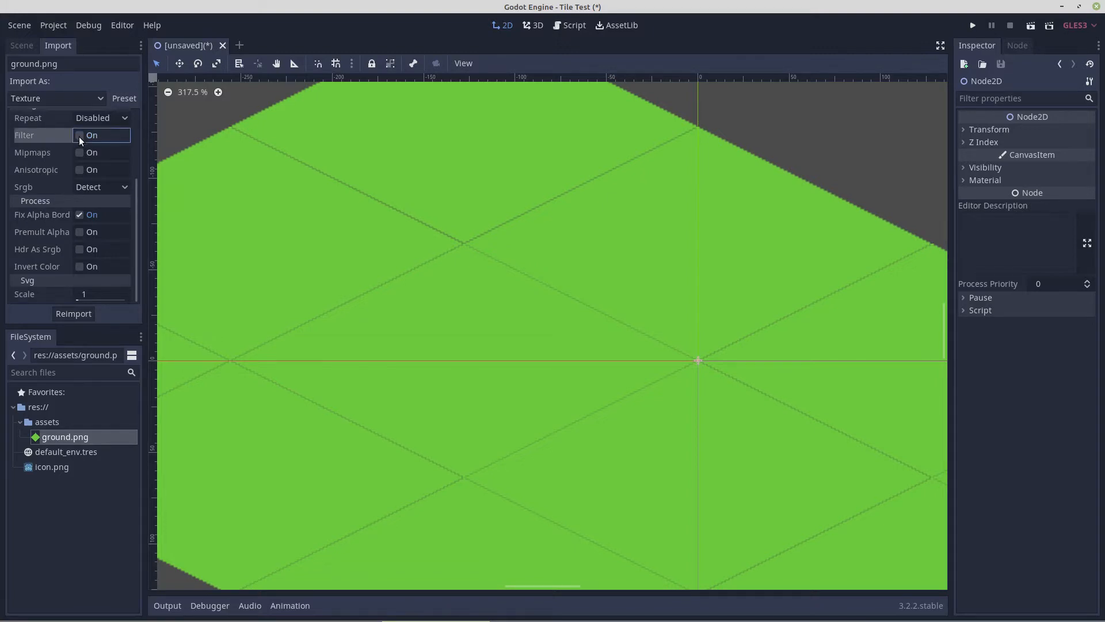
click(77, 312)
Check the seams between the reimported ground tiles at several zoom levels.
scroll(459, 295, down, 1)
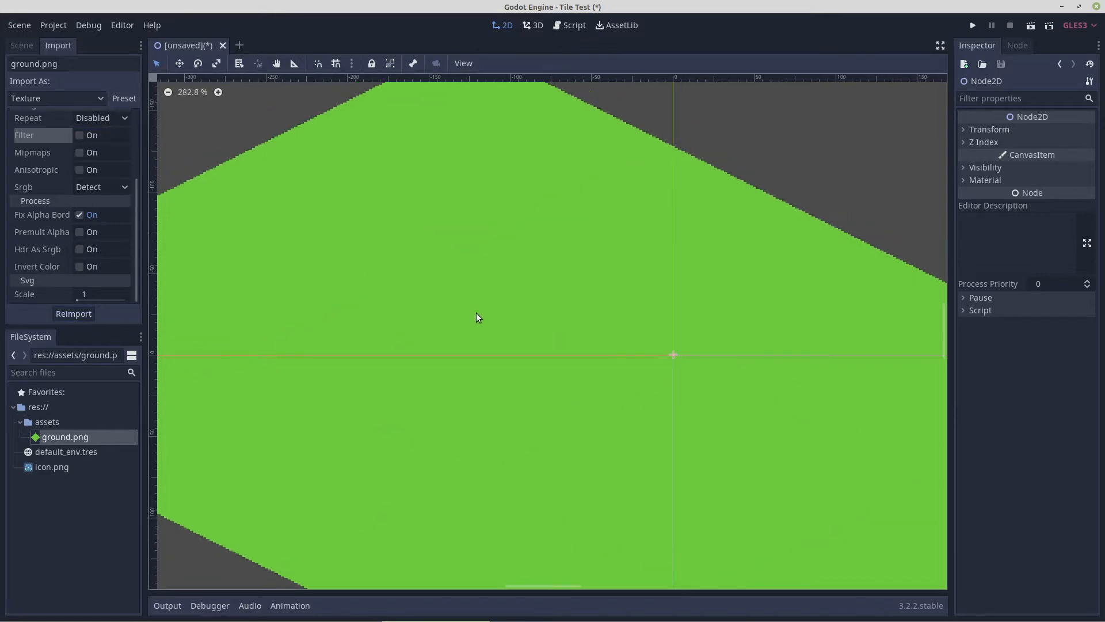
scroll(487, 328, up, 4)
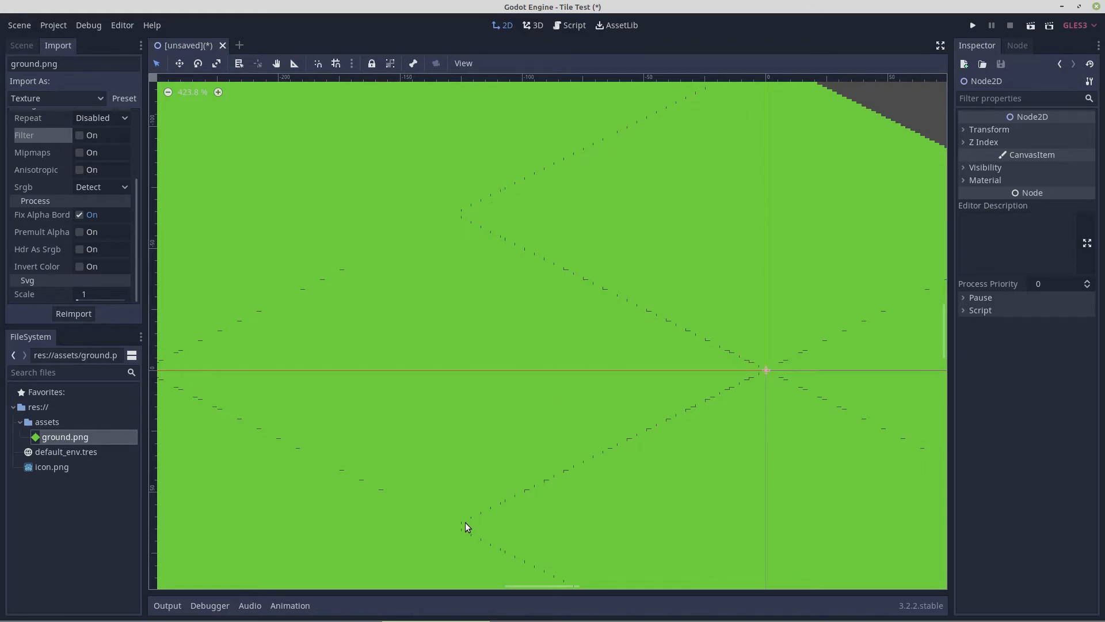
scroll(465, 522, down, 3)
drag(476, 517, 541, 426)
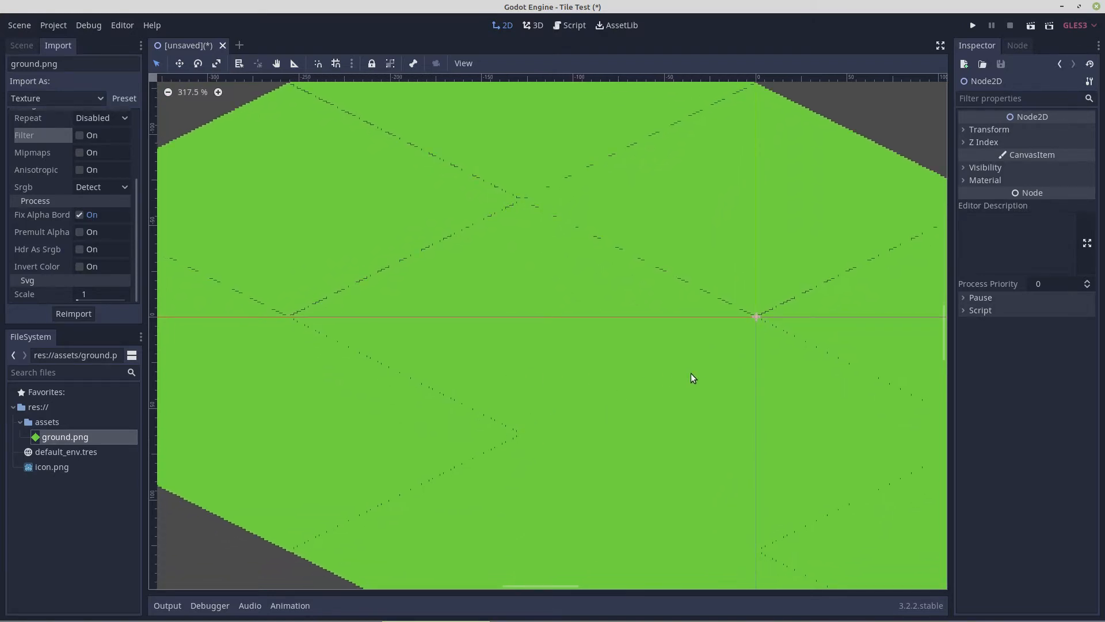
scroll(693, 377, up, 1)
scroll(688, 380, down, 3)
scroll(688, 383, up, 2)
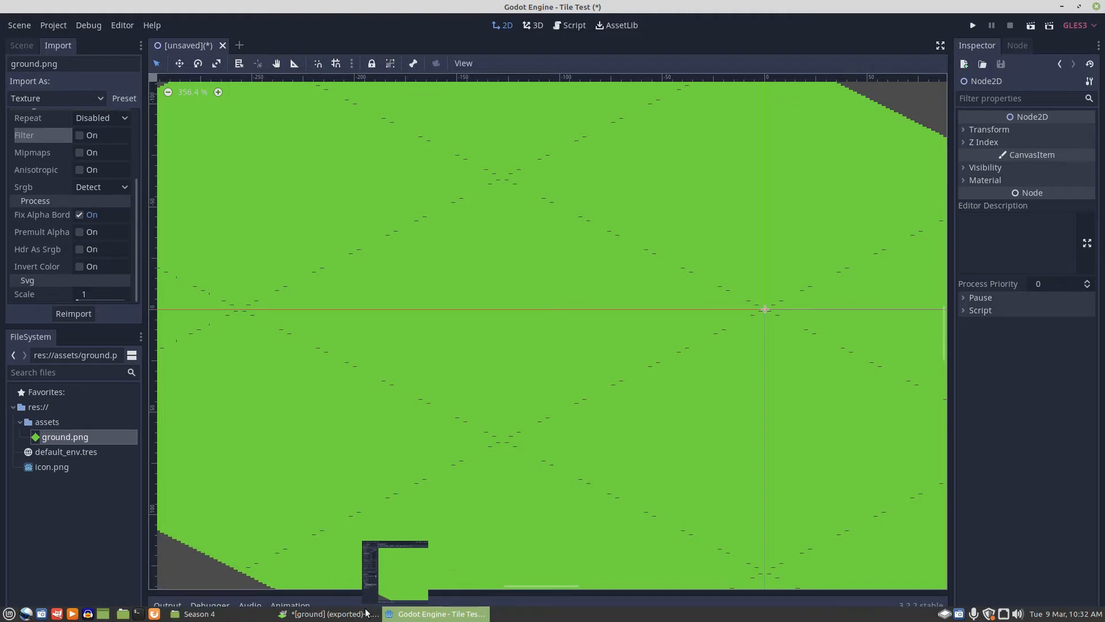
Switch to GIMP and clear the selection around the diamond in the ground image.
click(339, 616)
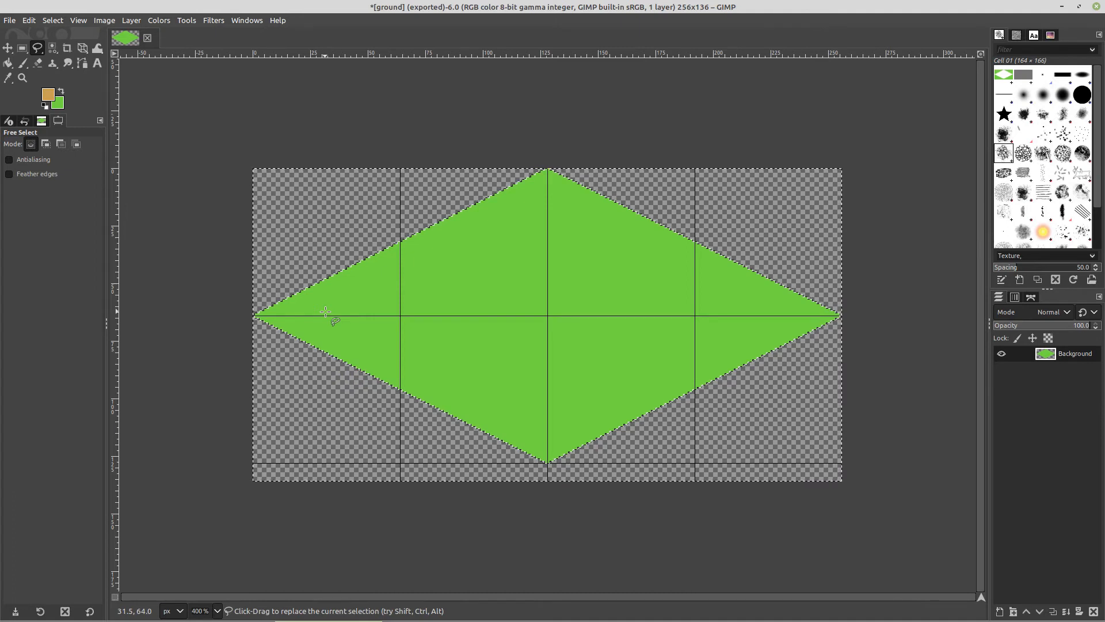
key(ctrl)
key(ctrl+shift+a)
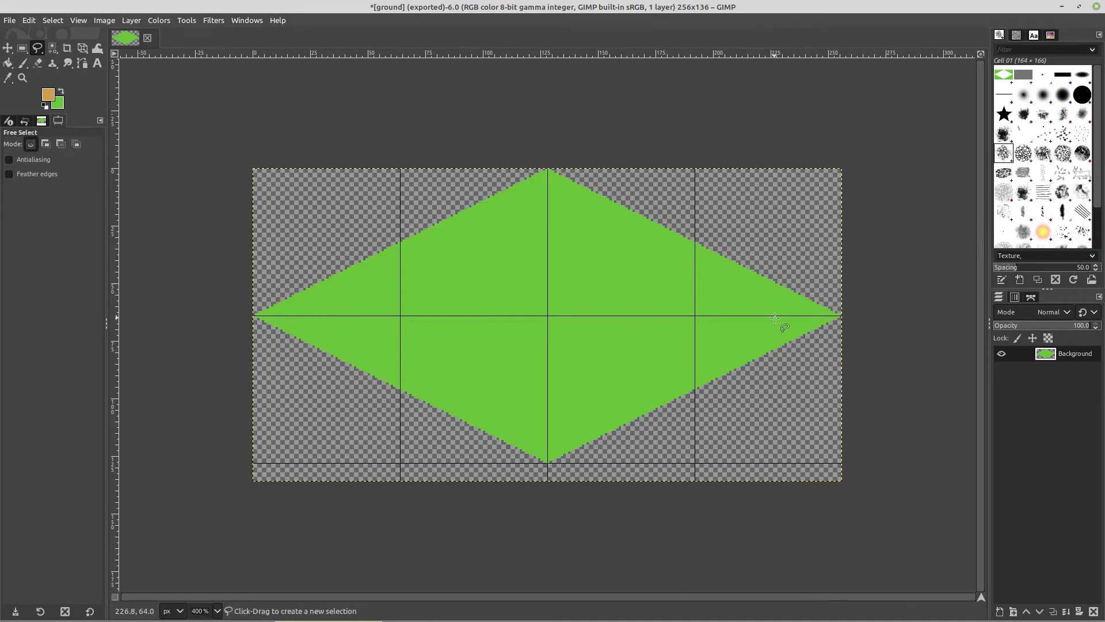
Examine the diamond's pixel edges and side corners at 800% zoom and compare them with the tile seams in Godot.
key(4)
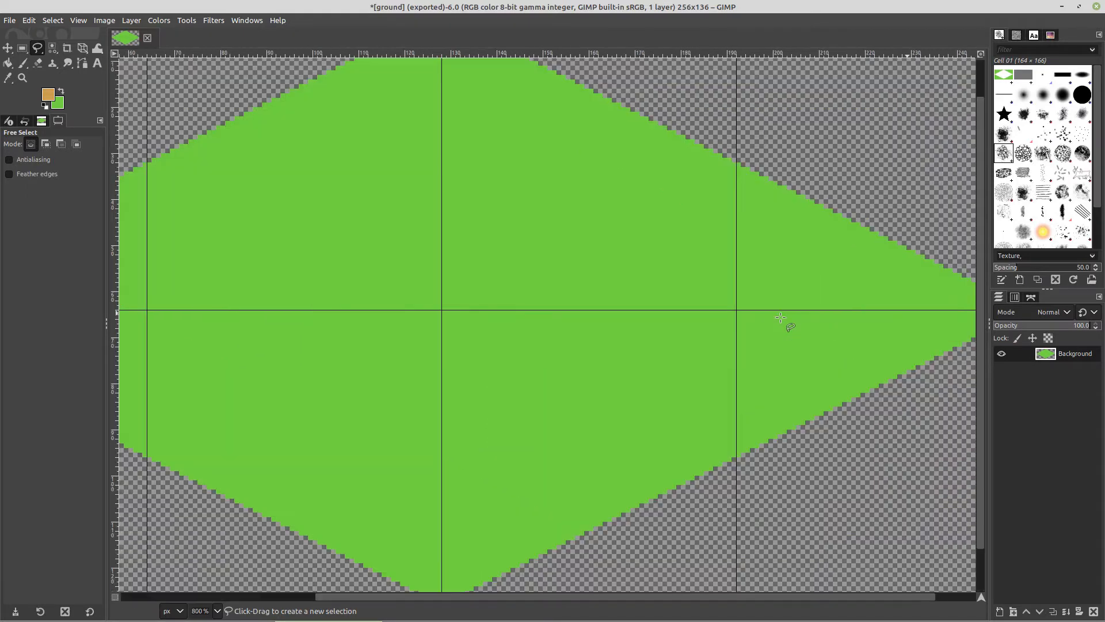
drag(299, 289, 649, 254)
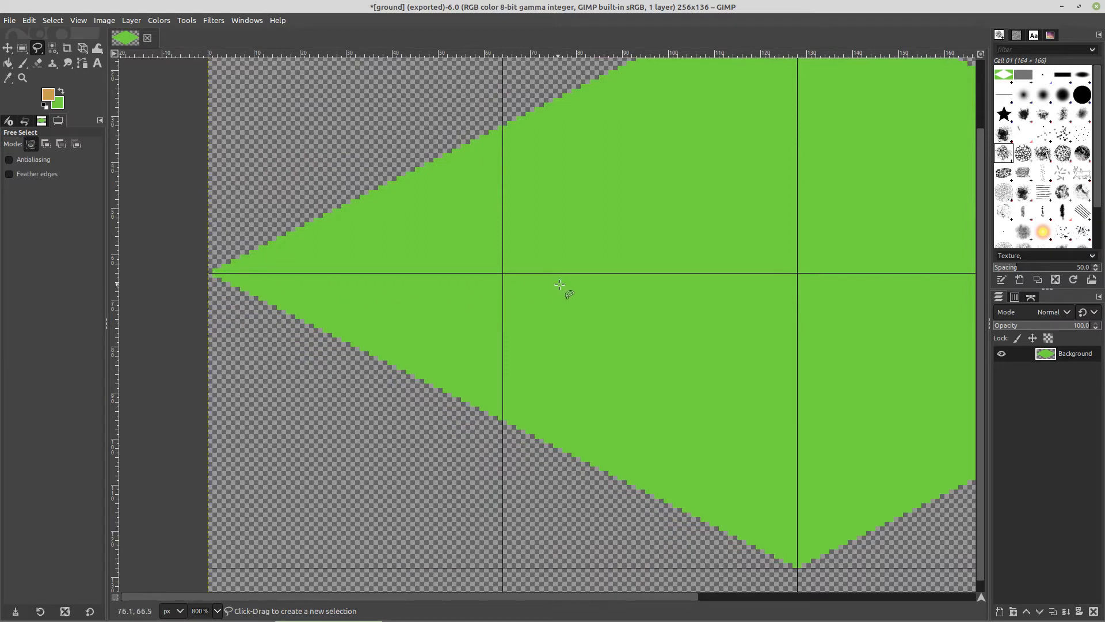
drag(603, 281, 46, 283)
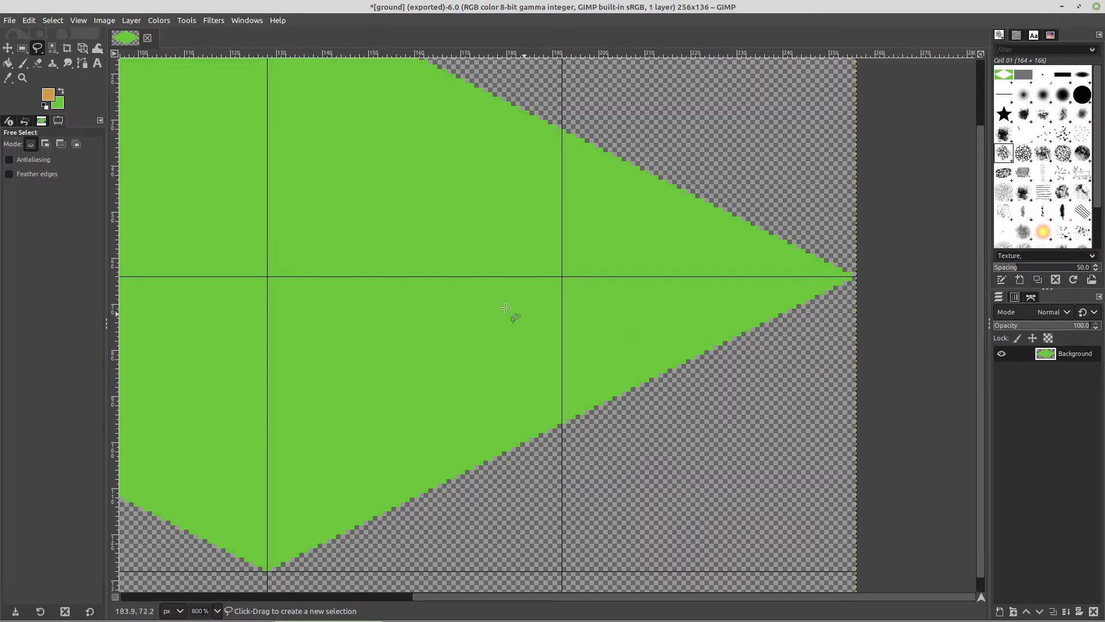
mouse_move(457, 287)
mouse_down()
mouse_move(501, 314)
mouse_move(587, 318)
mouse_move(657, 397)
mouse_move(930, 313)
mouse_move(901, 311)
mouse_up()
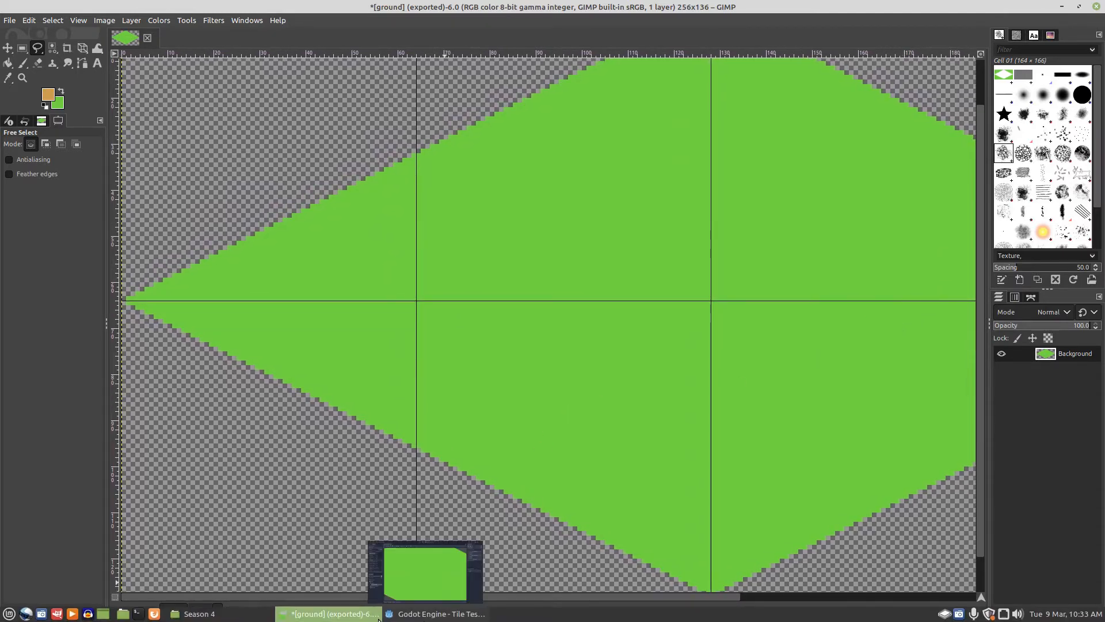
click(435, 615)
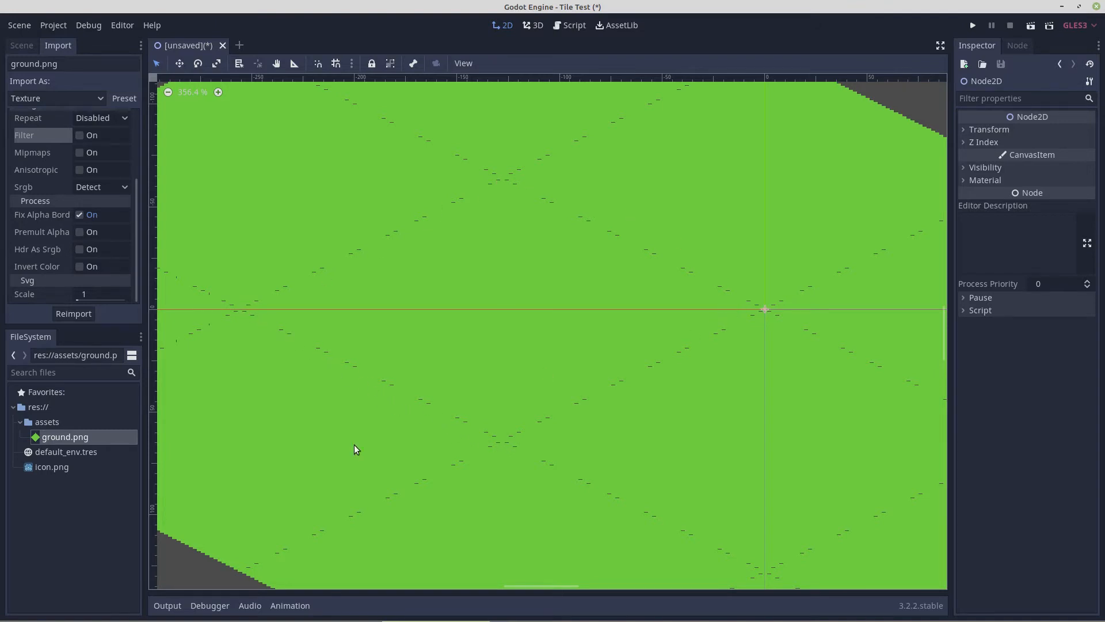
click(319, 616)
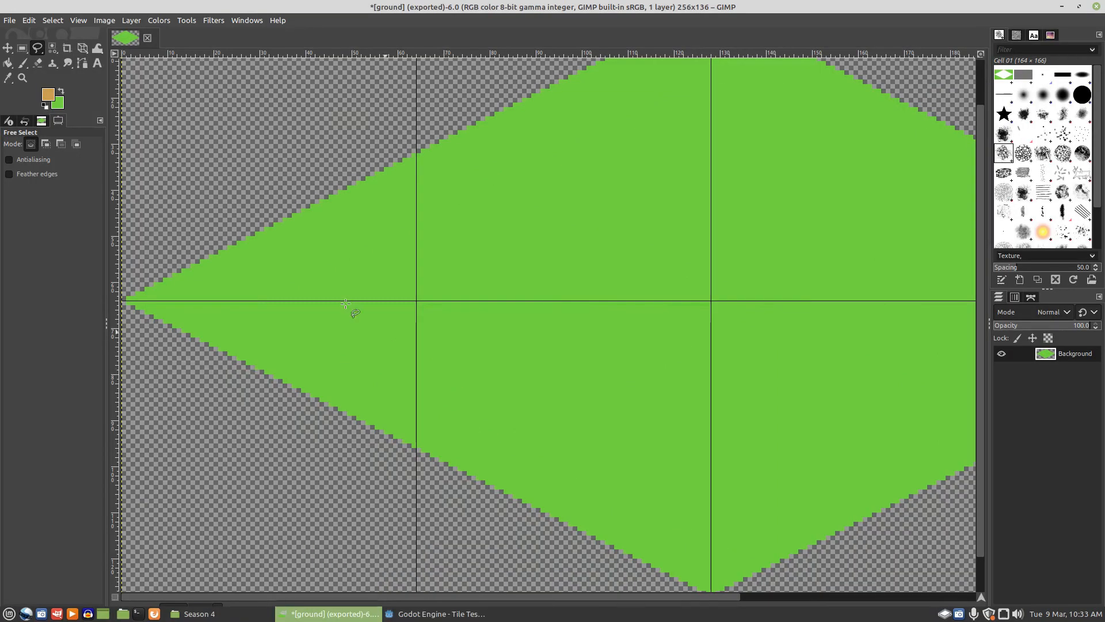
click(30, 20)
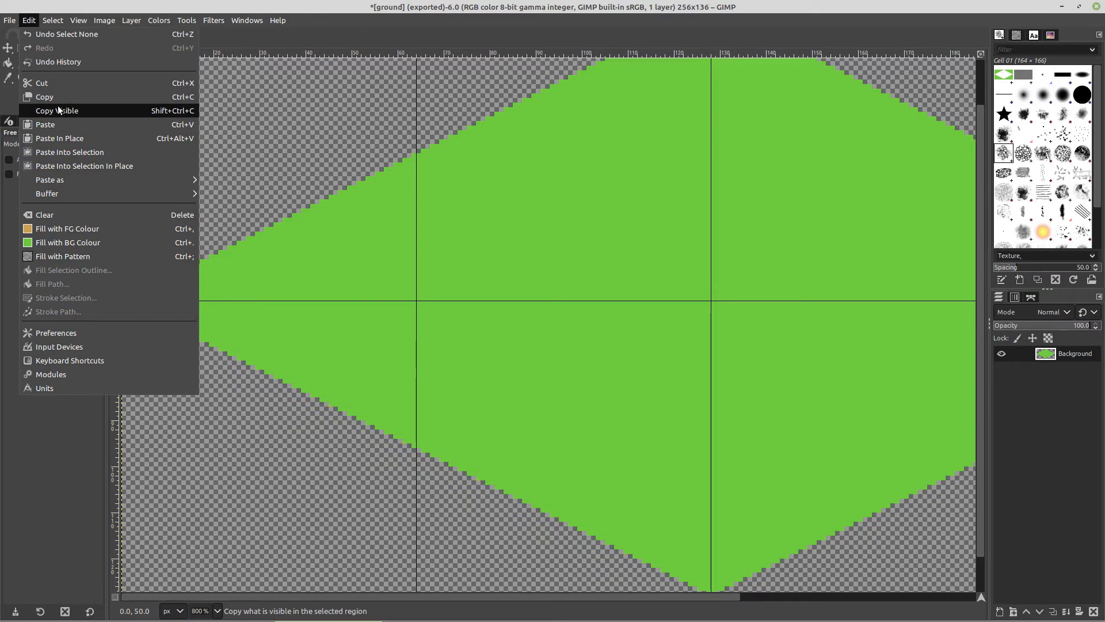
mouse_move(43, 178)
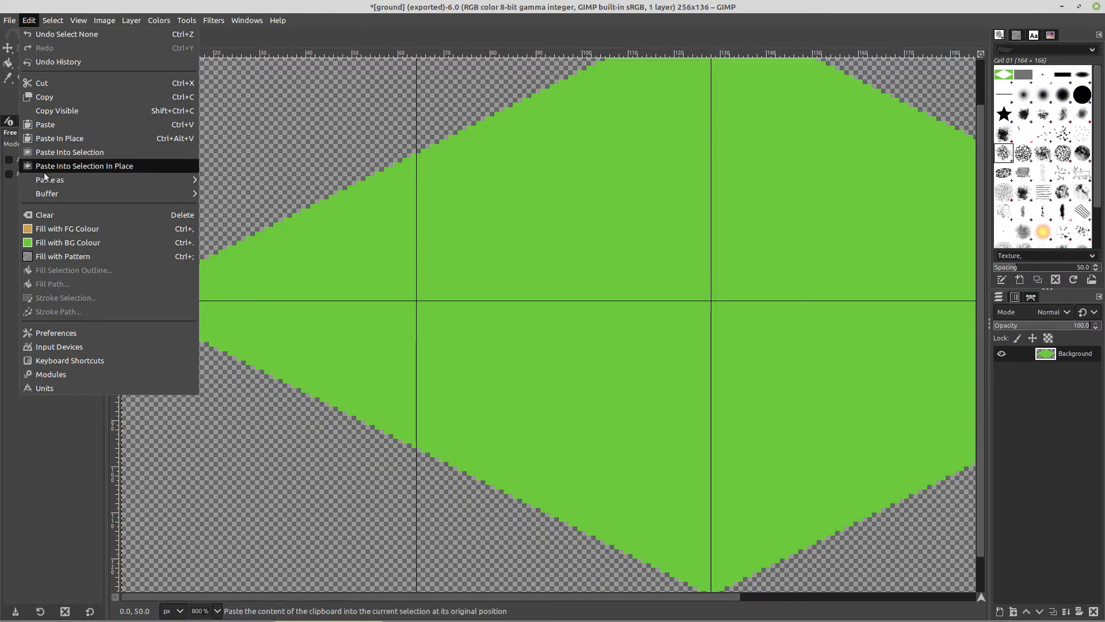
click(31, 3)
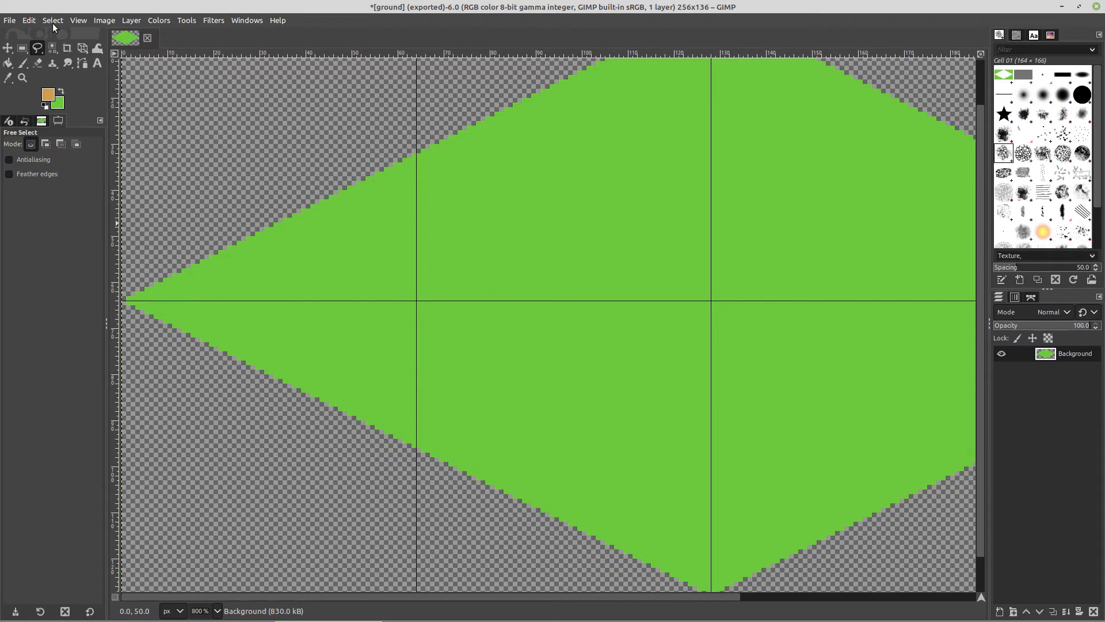
Draw an open path along the diamond's two lower edges with the Paths tool, from its left corner through the bottom corner to the right corner.
click(83, 64)
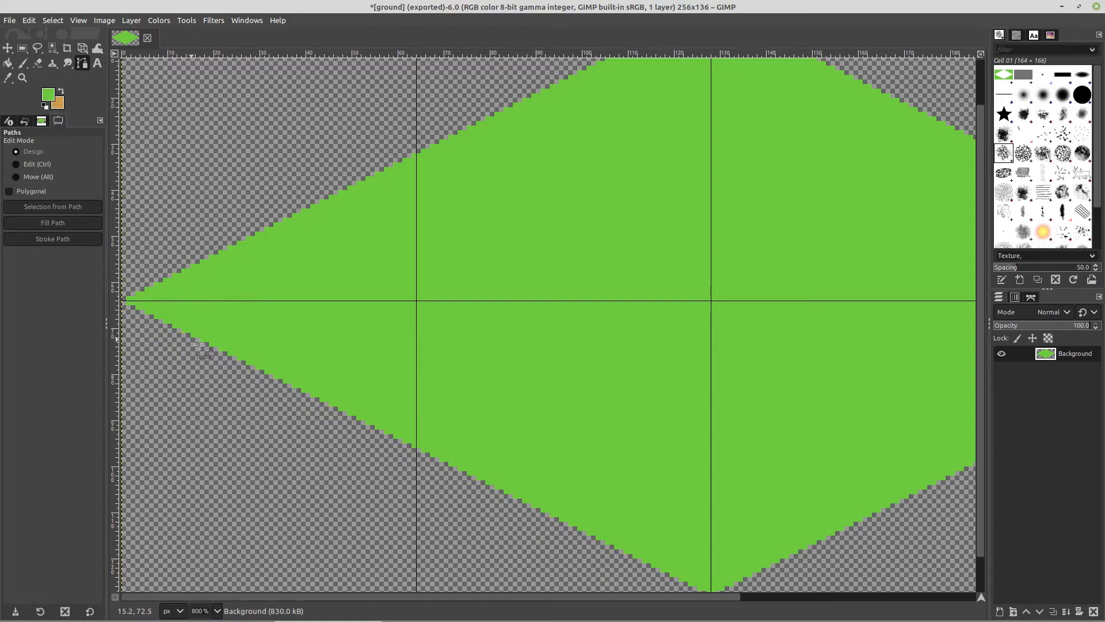
scroll(380, 367, down, 1)
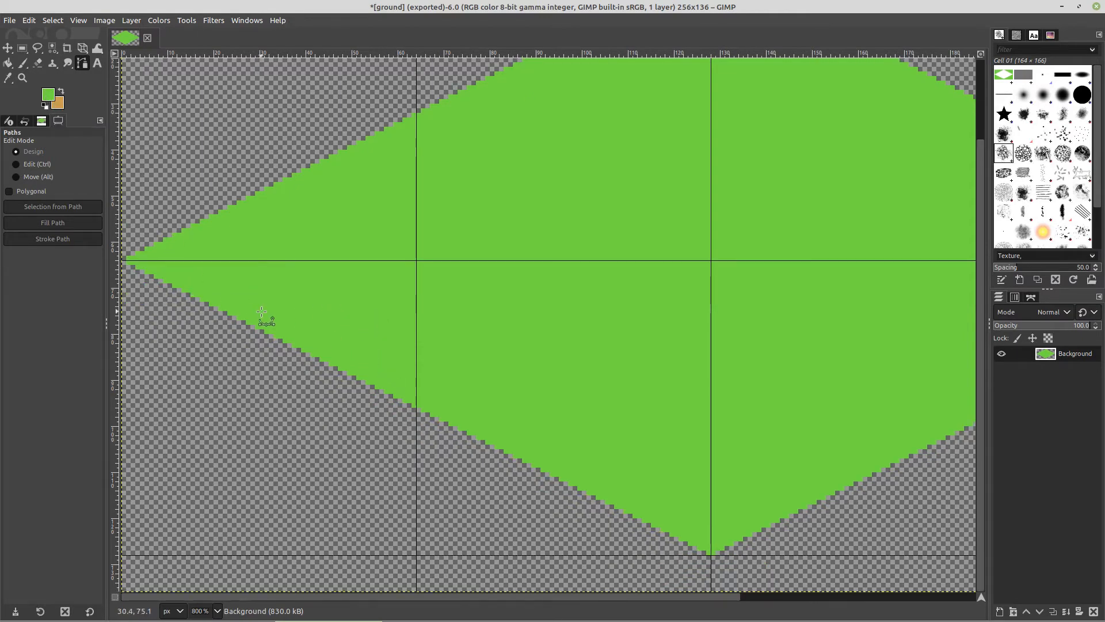
key(shift+ctrl+j)
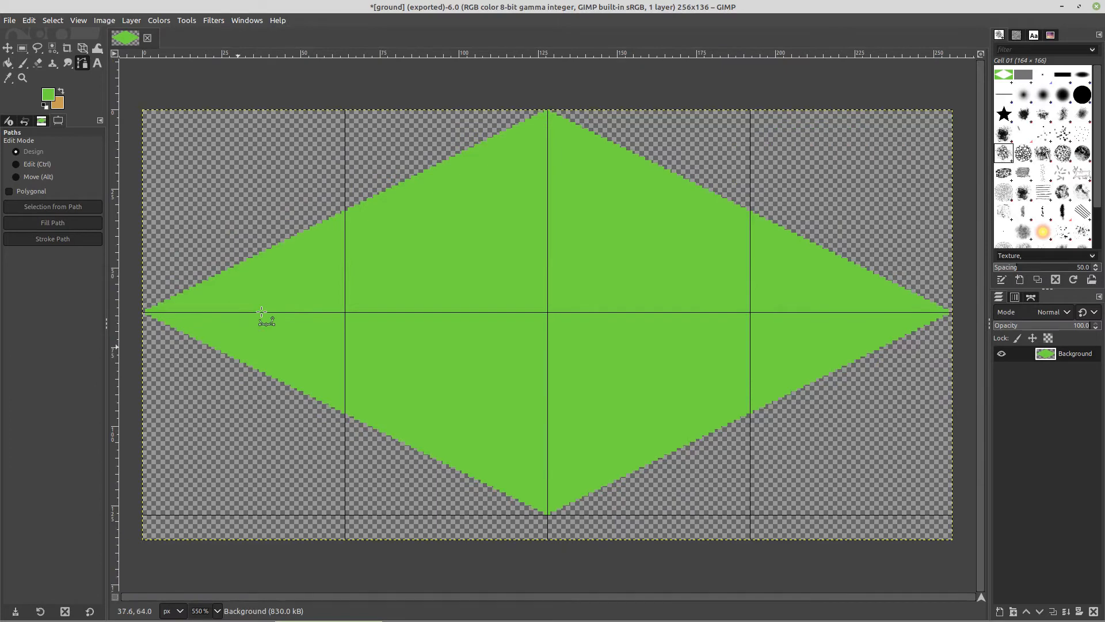
click(144, 314)
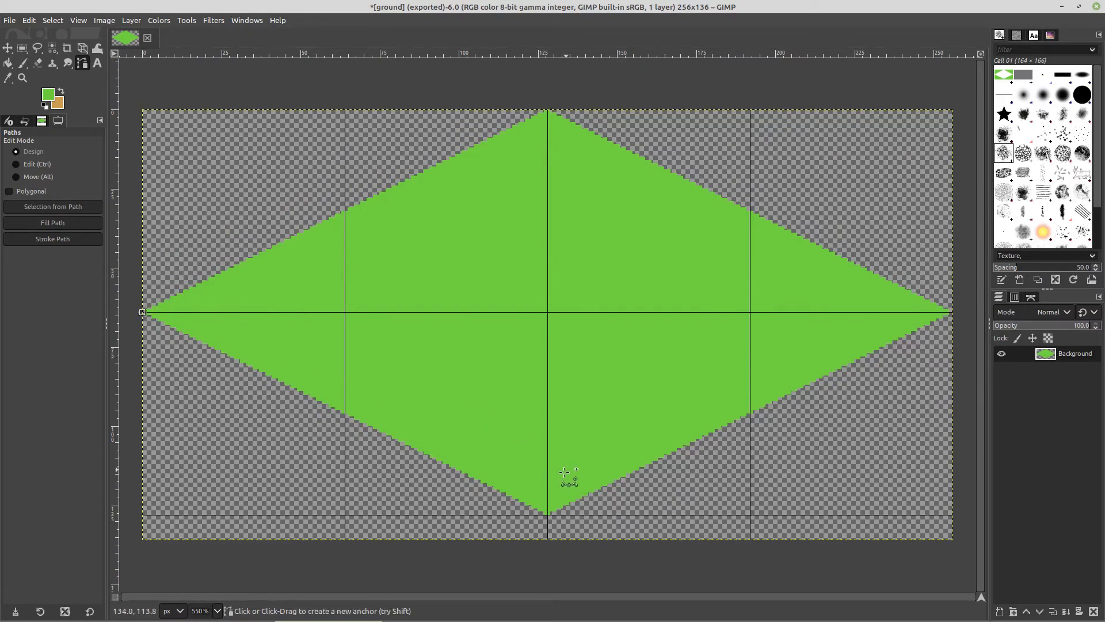
click(547, 515)
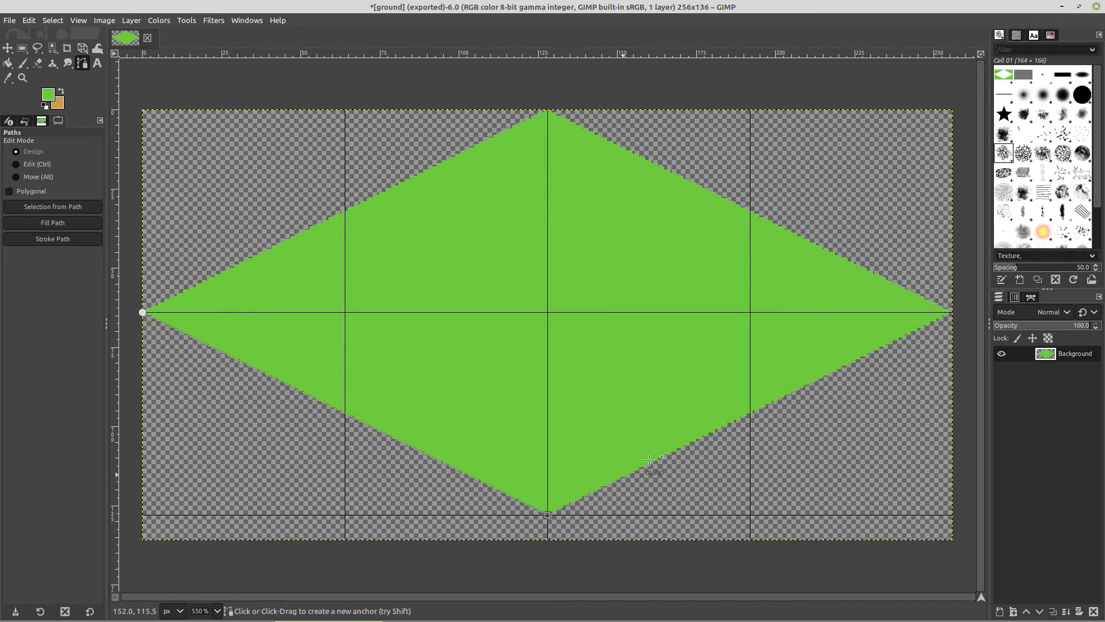
click(952, 312)
mouse_move(547, 514)
mouse_down()
mouse_move(548, 109)
mouse_move(557, 257)
mouse_move(547, 514)
mouse_up()
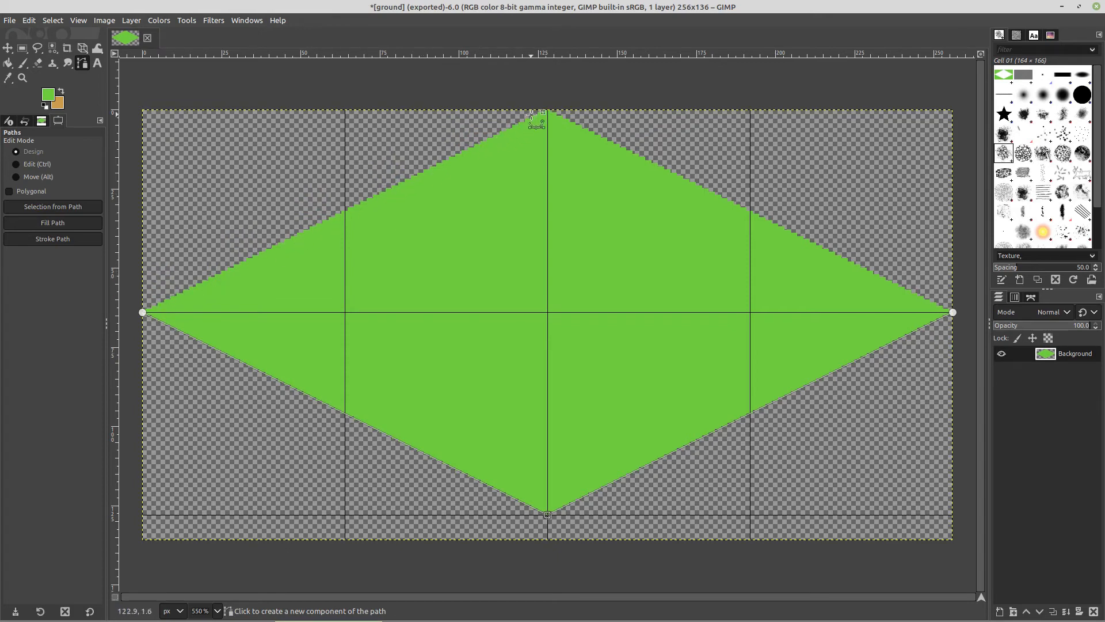
Stroke the lower-edge path with a 1 px solid green line and export the image over ground.png.
click(29, 22)
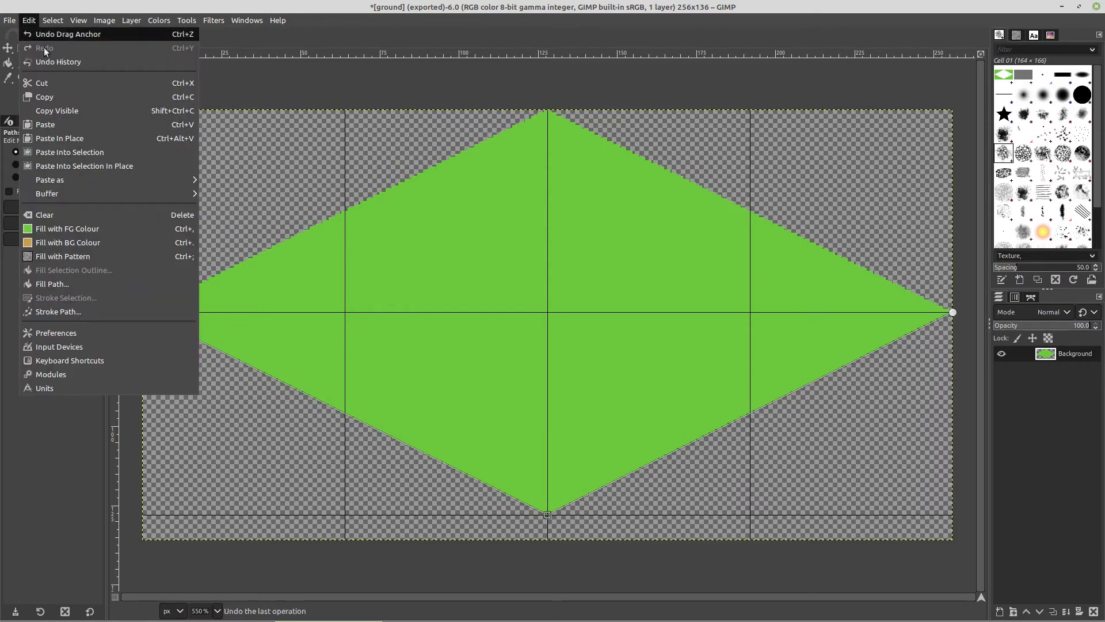
click(50, 314)
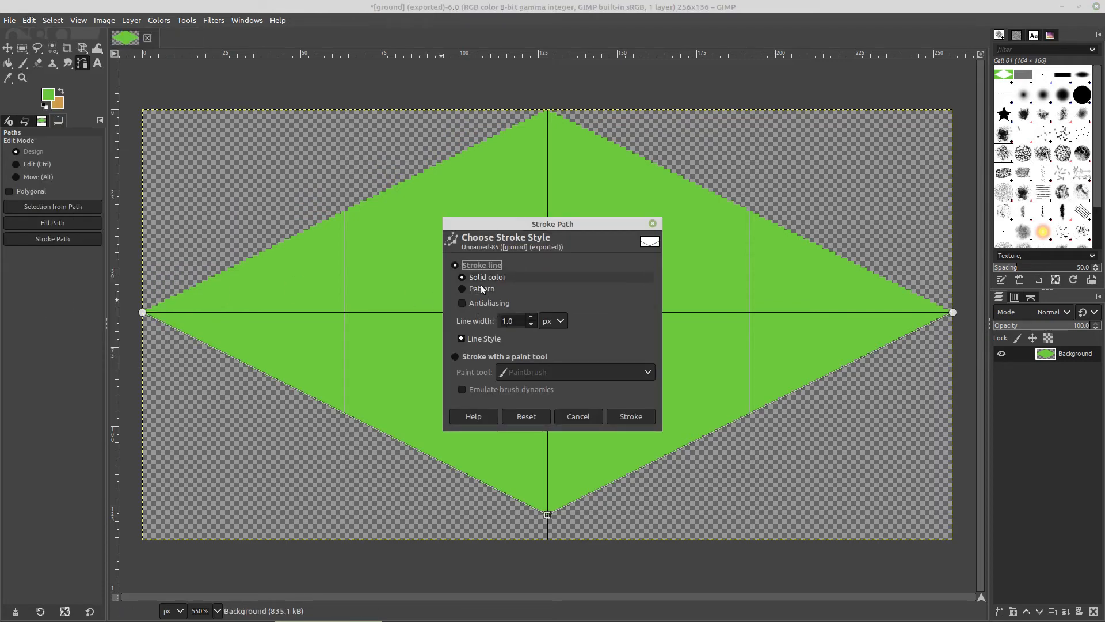
click(635, 418)
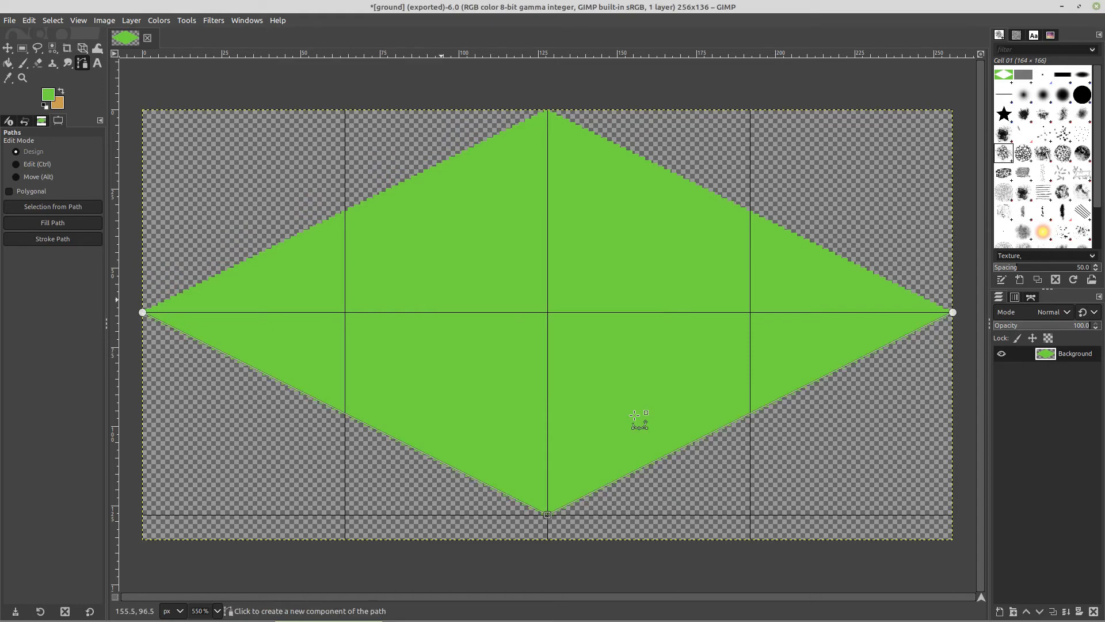
click(8, 22)
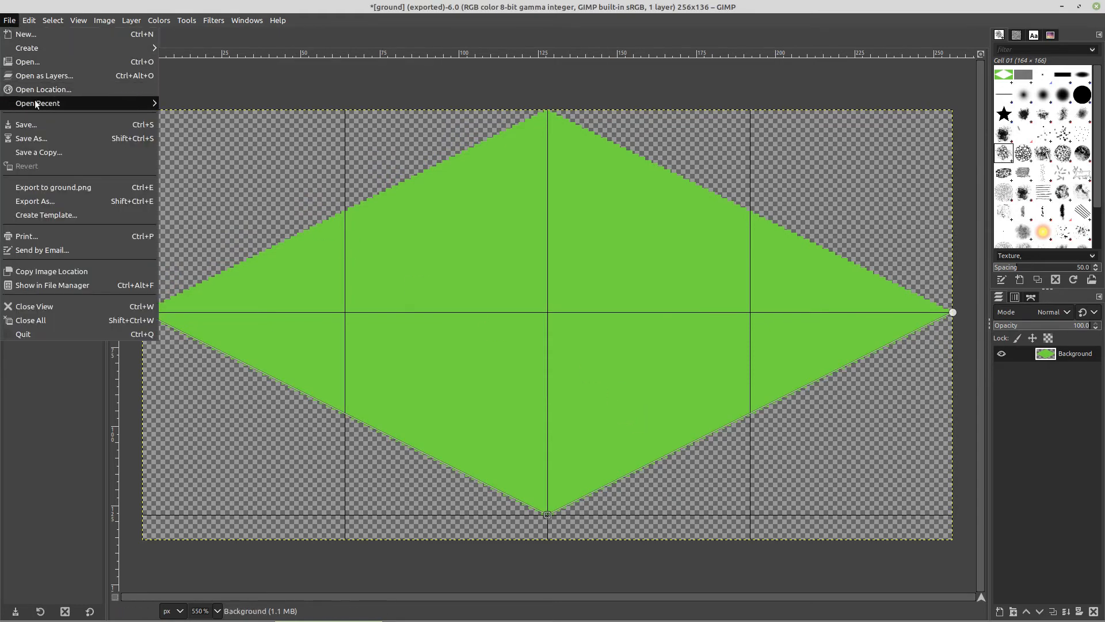
click(68, 188)
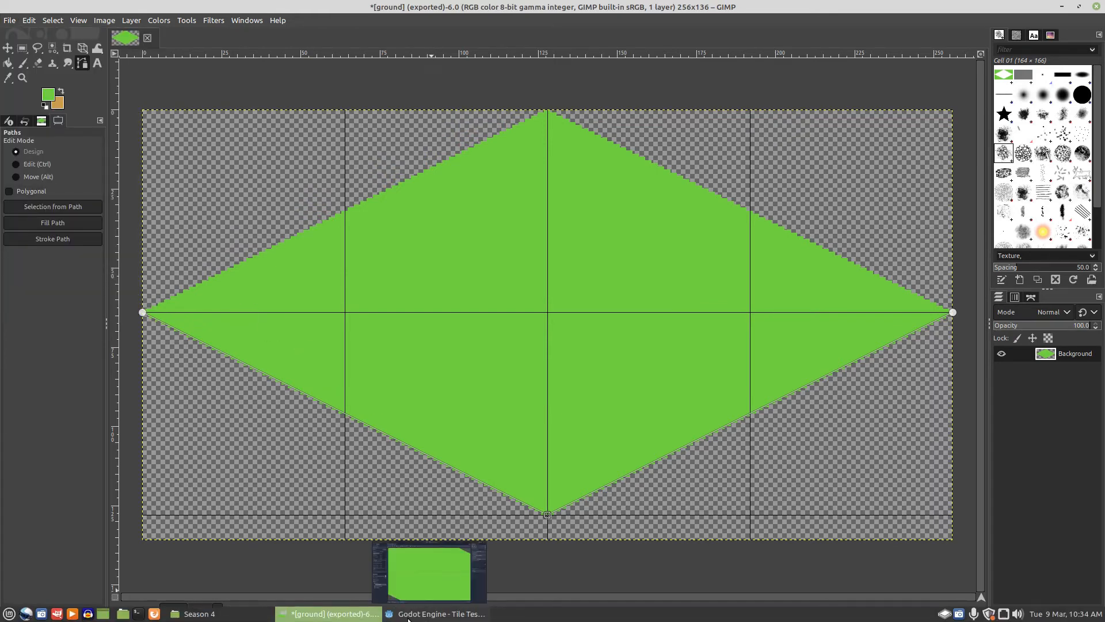
Switch to Godot and check the seams between the updated ground tiles at several zoom levels.
click(419, 617)
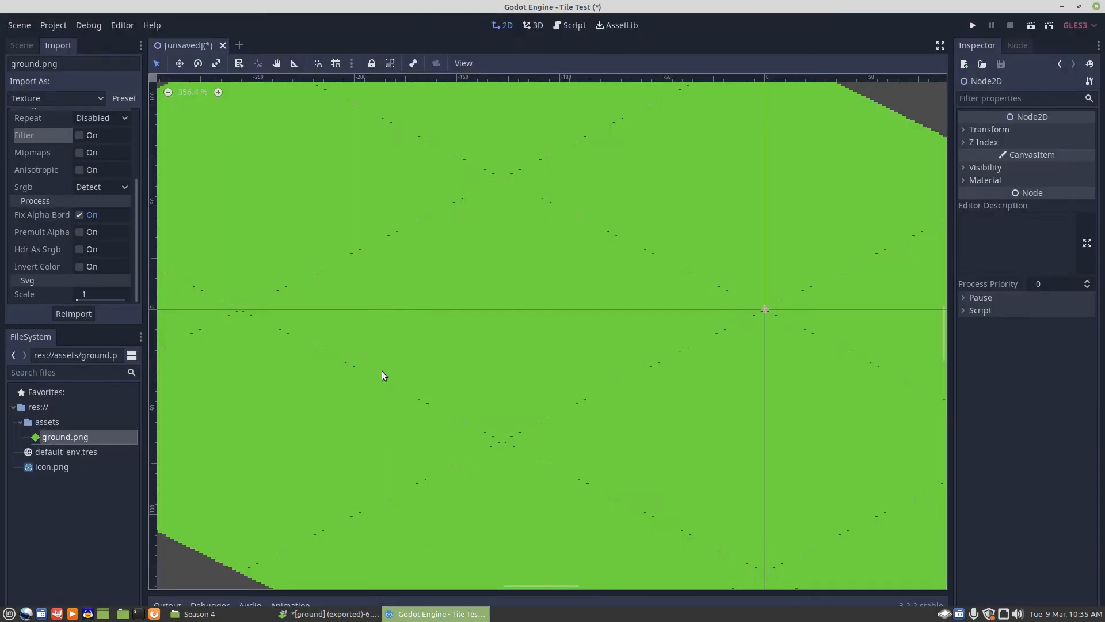
scroll(412, 361, up, 5)
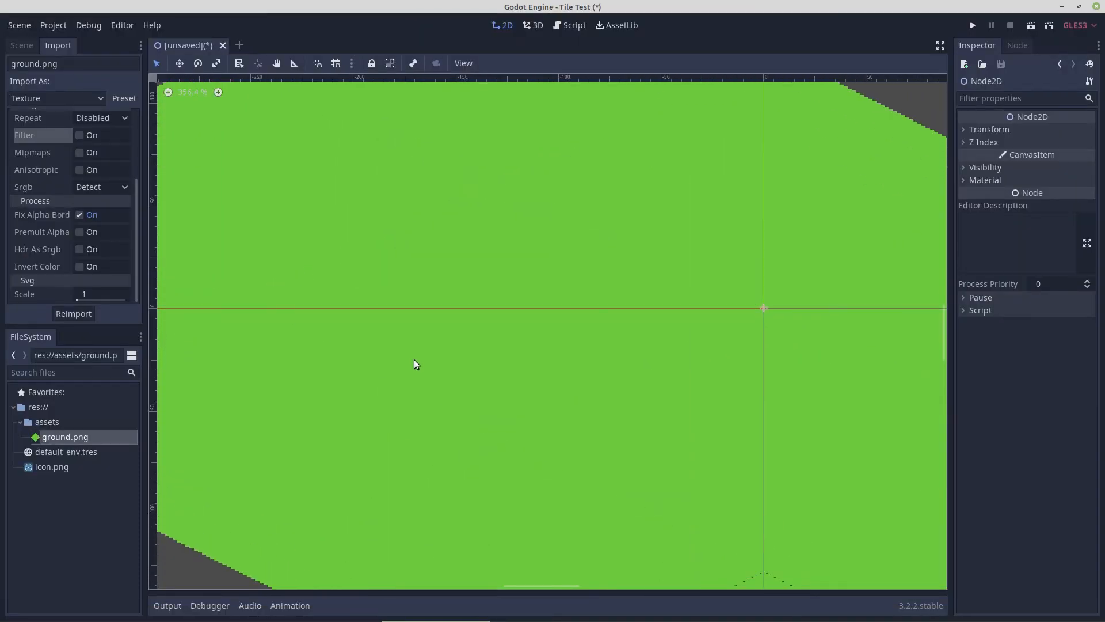
scroll(415, 361, down, 7)
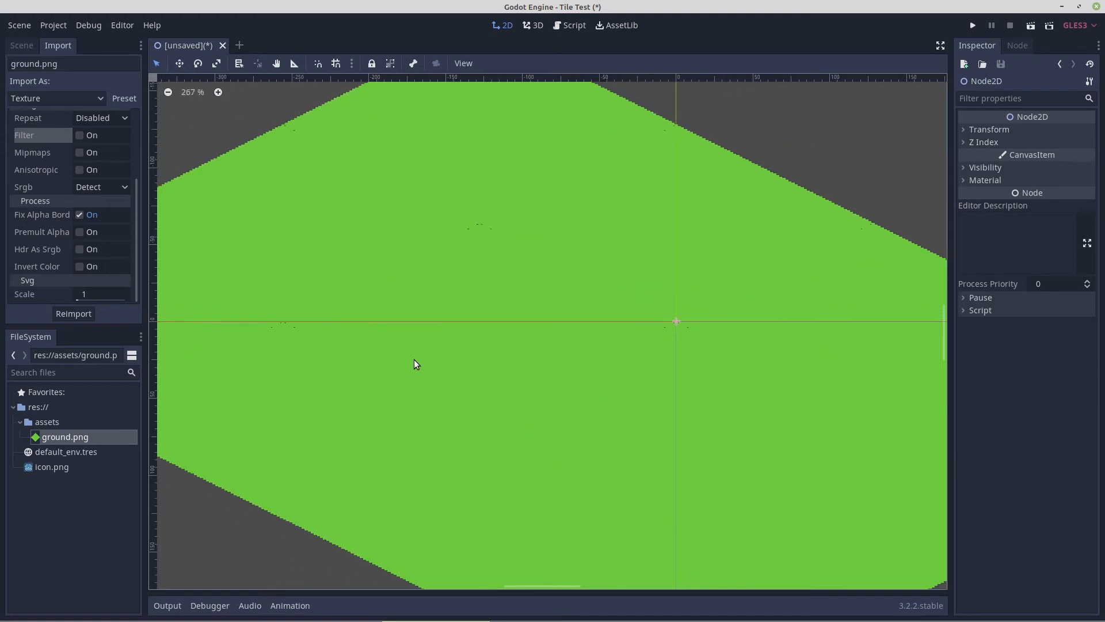
scroll(414, 359, up, 2)
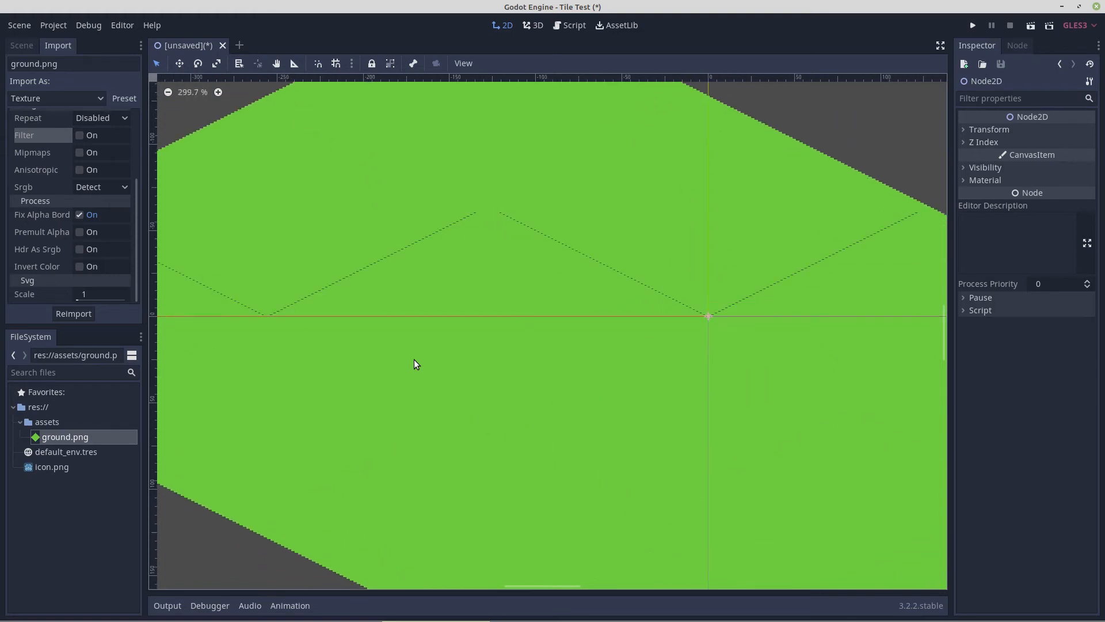
scroll(415, 364, up, 1)
scroll(415, 364, down, 1)
scroll(412, 346, down, 1)
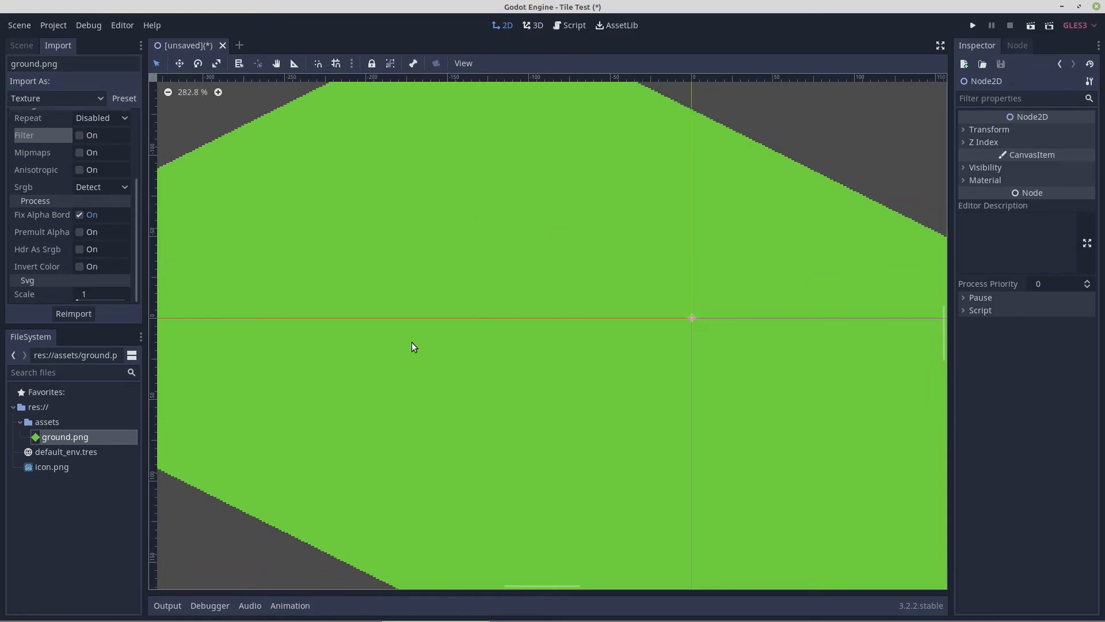
scroll(412, 346, up, 1)
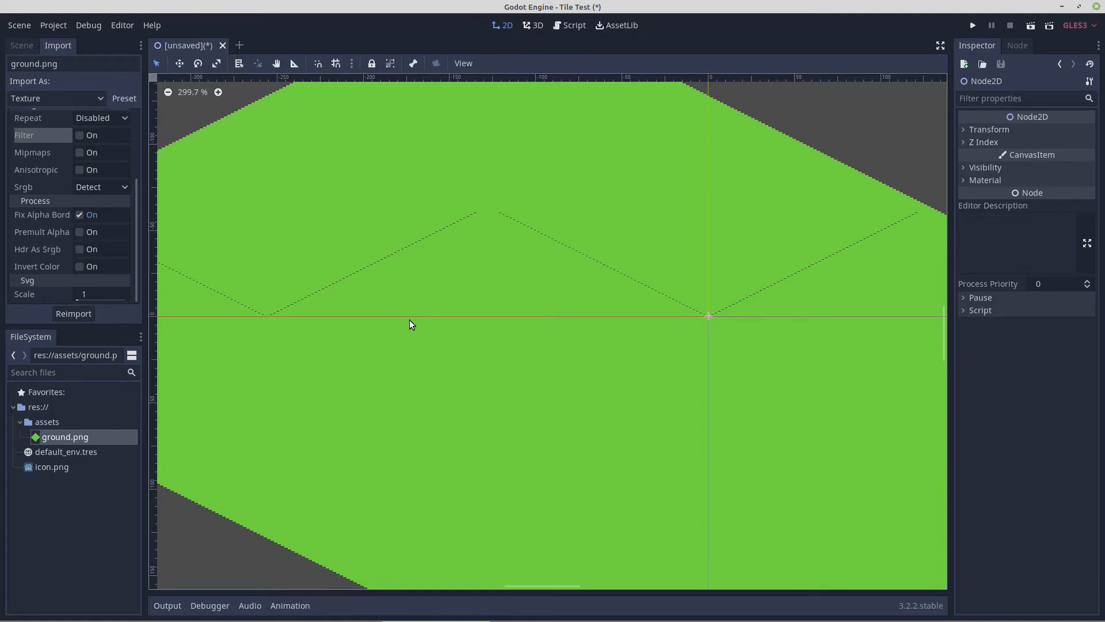
Switch back to GIMP and move the path's bottom anchor up to the diamond's top corner so the path follows the upper edges.
mouse_move(320, 615)
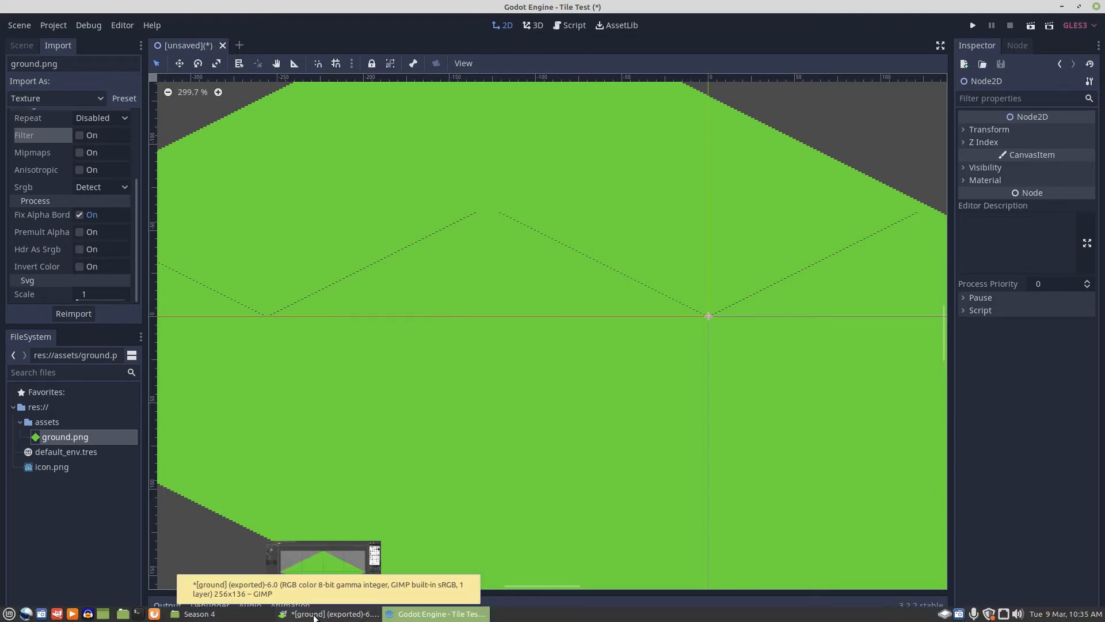
click(315, 615)
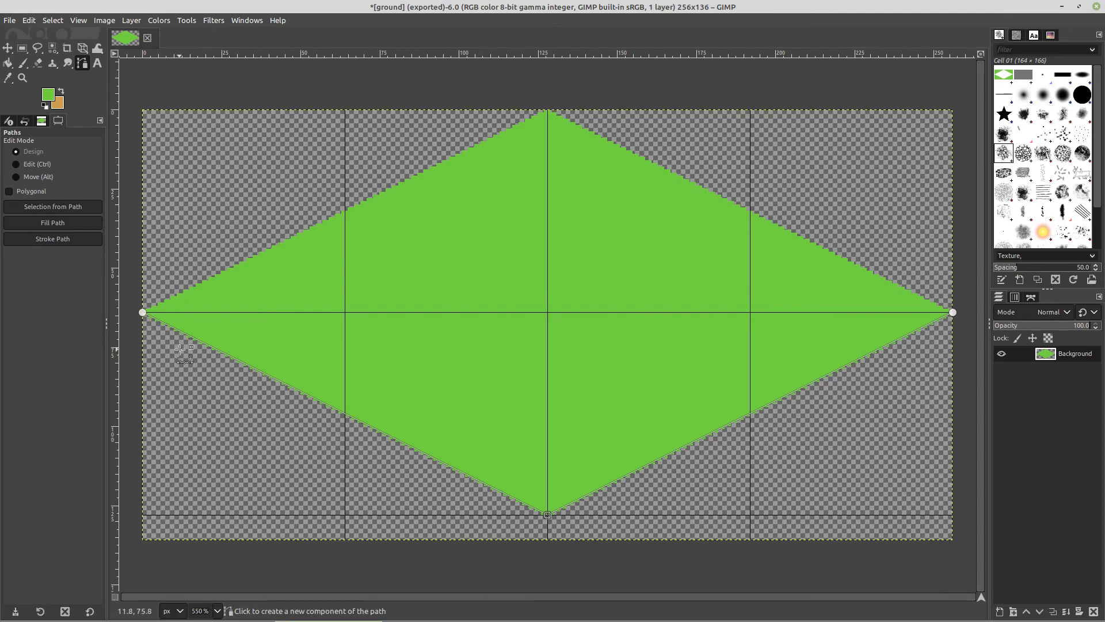
mouse_move(142, 312)
mouse_down()
mouse_move(142, 333)
mouse_move(143, 312)
mouse_up()
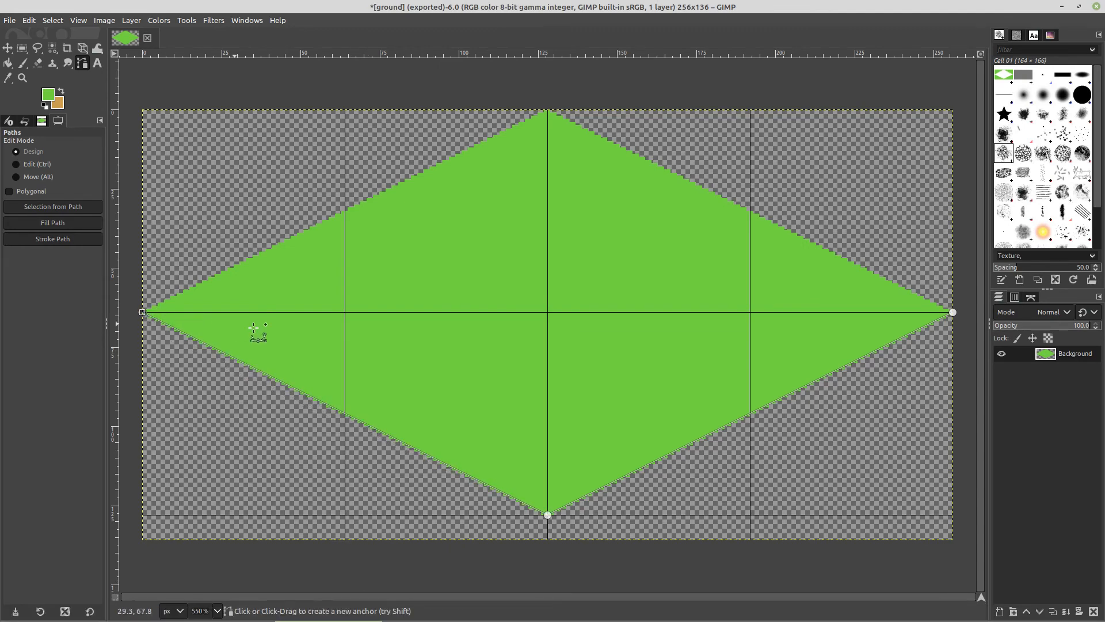
mouse_move(953, 312)
mouse_down()
mouse_move(940, 313)
mouse_move(953, 312)
mouse_up()
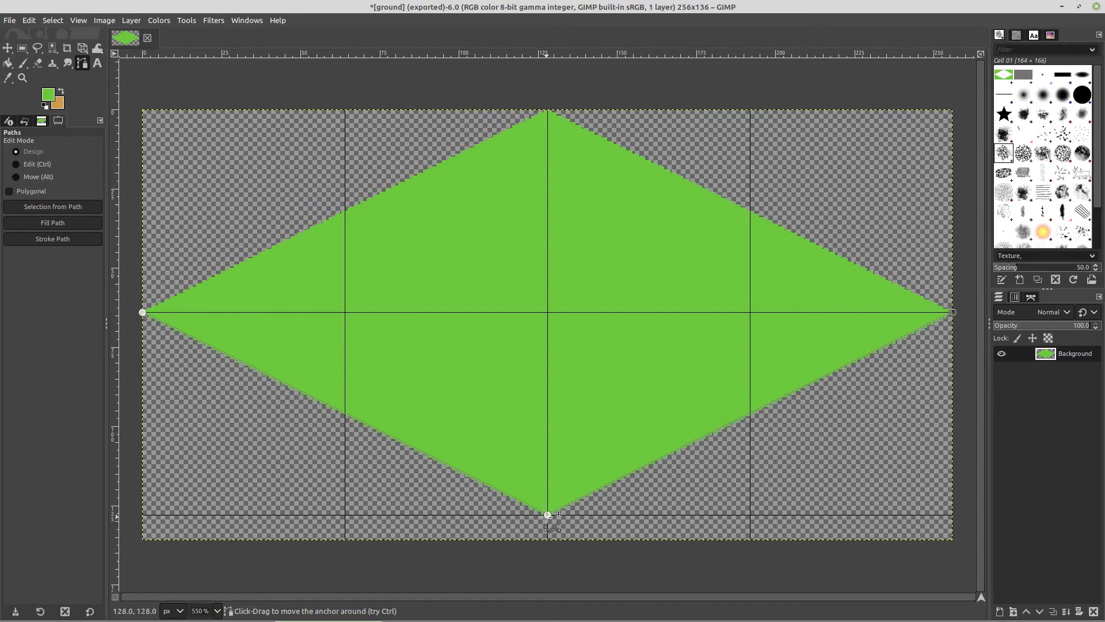
drag(548, 514, 547, 109)
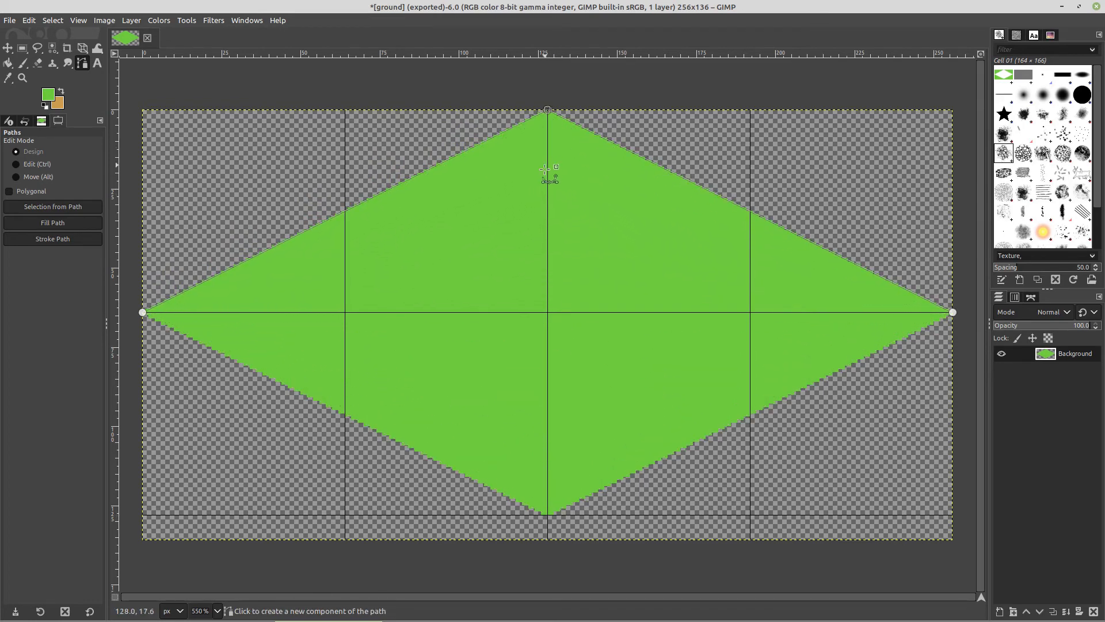
Stroke the upper-edge path with a 1 px solid green line and export the image to ground.png again.
click(29, 23)
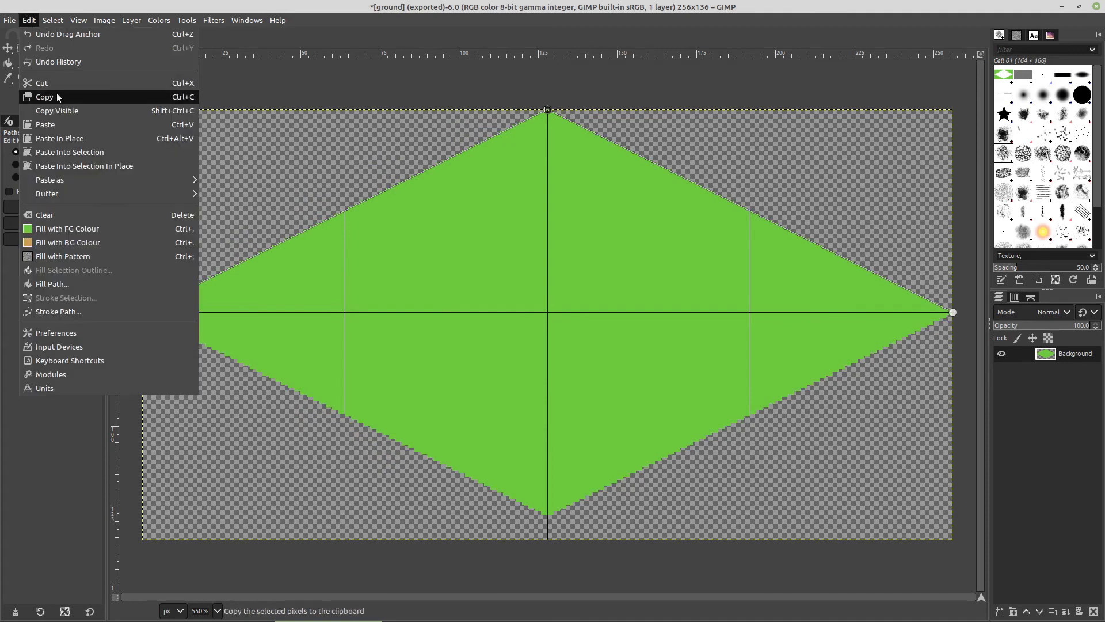
click(59, 312)
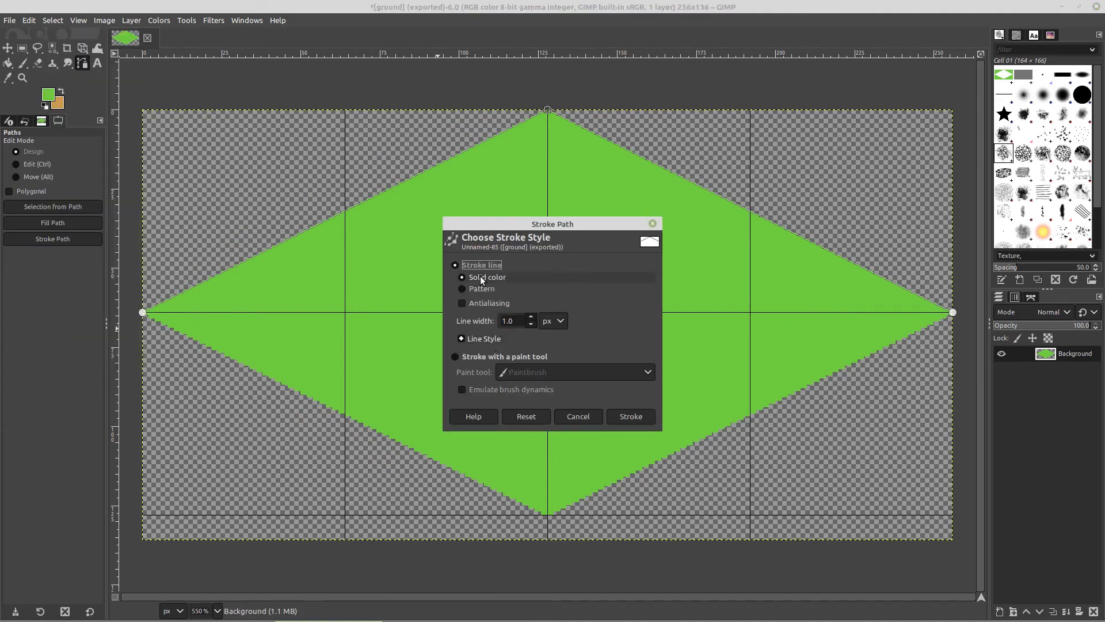
click(631, 417)
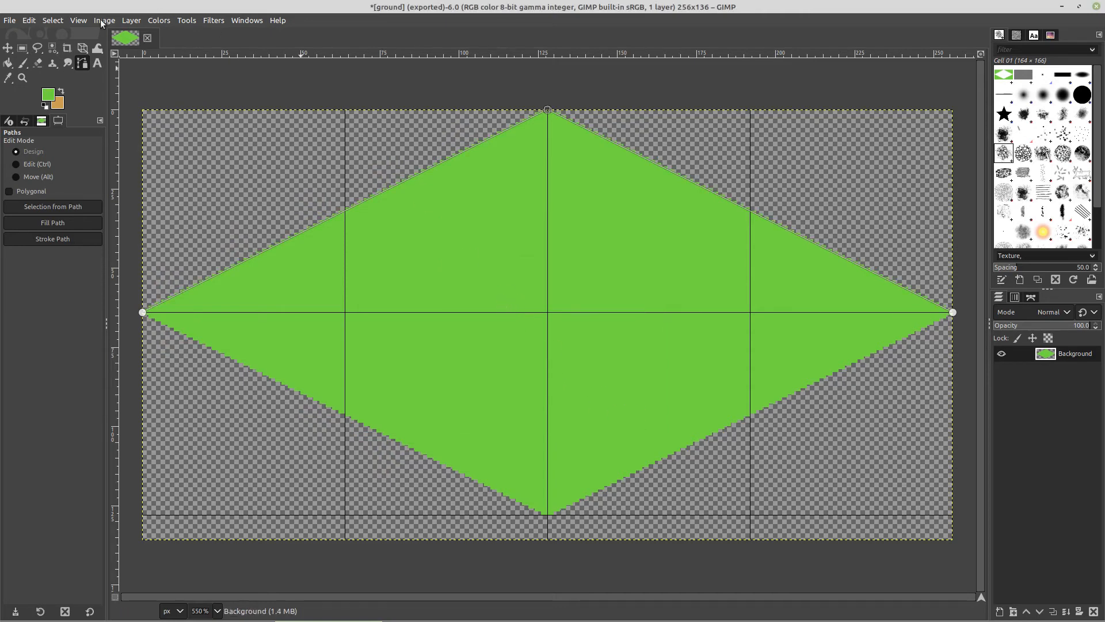
click(8, 22)
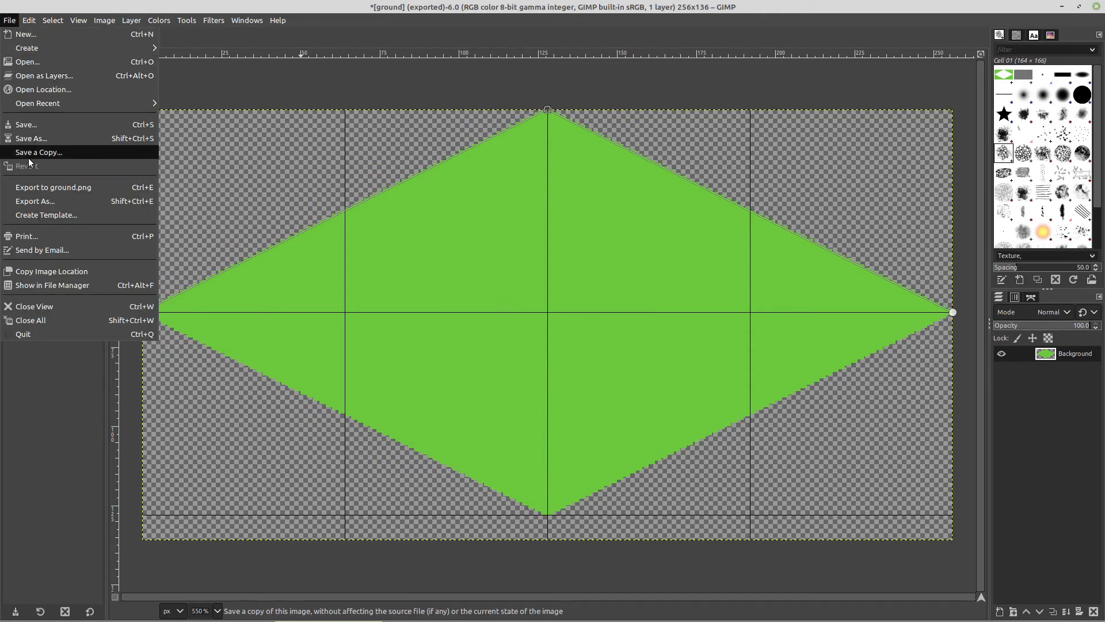
click(29, 189)
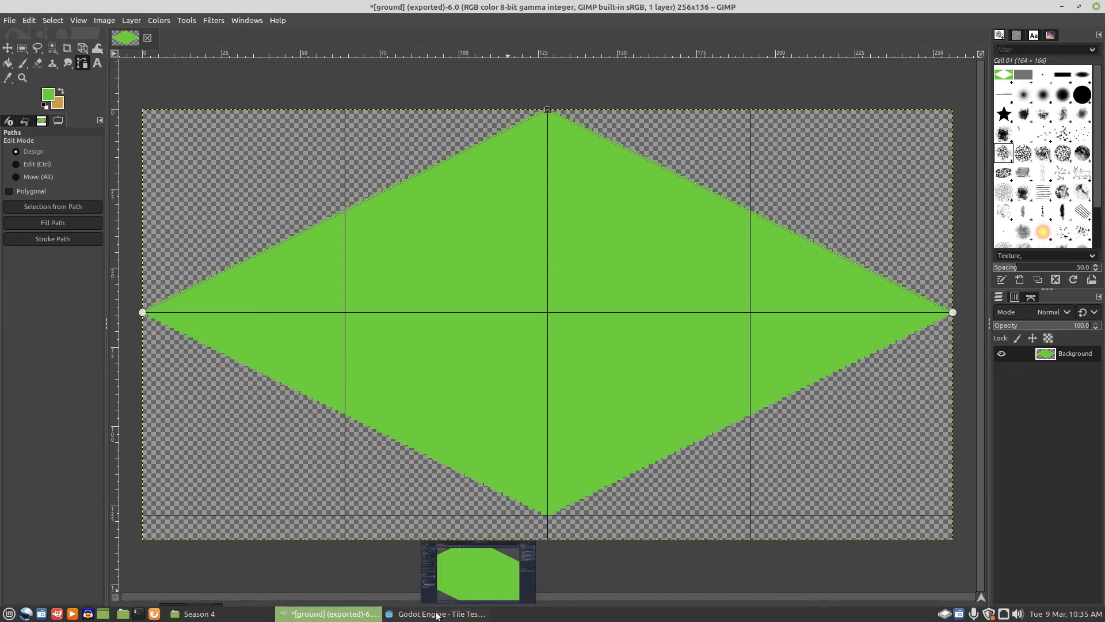
Switch to Godot and inspect the seams across the whole tile area at different zoom levels, including around its lower right edge.
click(439, 614)
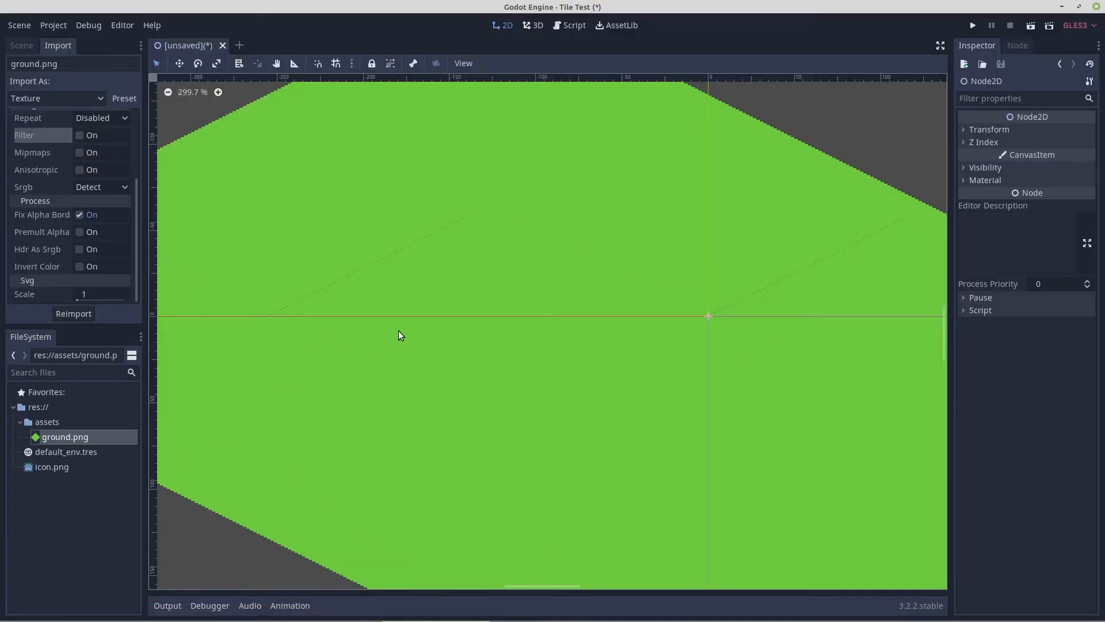
scroll(400, 334, up, 1)
scroll(399, 333, down, 2)
scroll(398, 331, down, 1)
drag(547, 334, 454, 322)
scroll(435, 370, up, 4)
scroll(433, 369, up, 5)
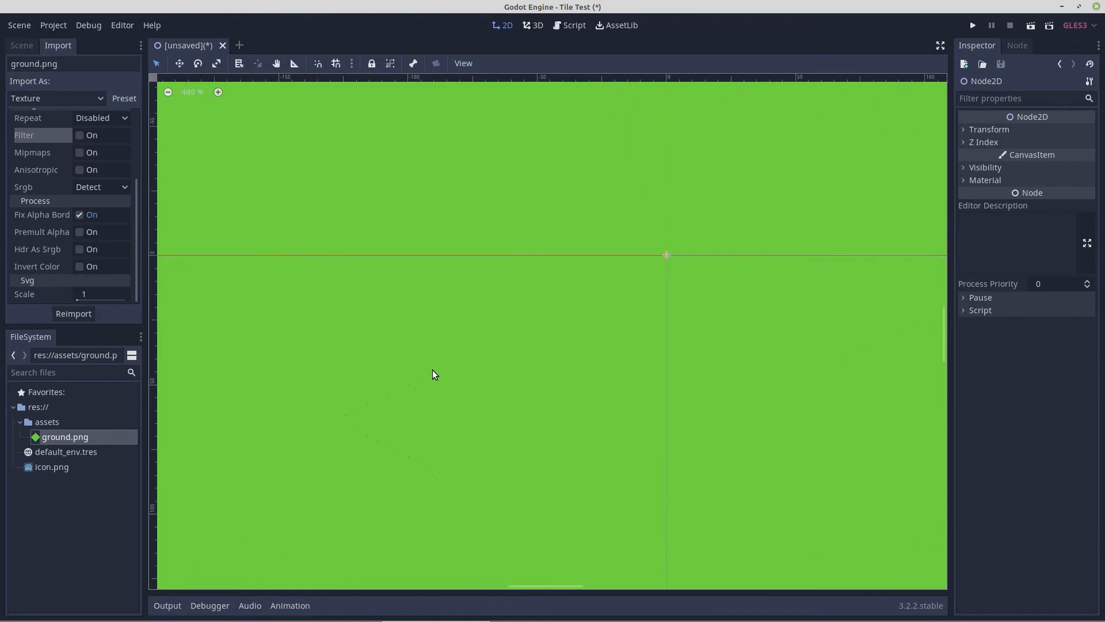
scroll(436, 385, down, 8)
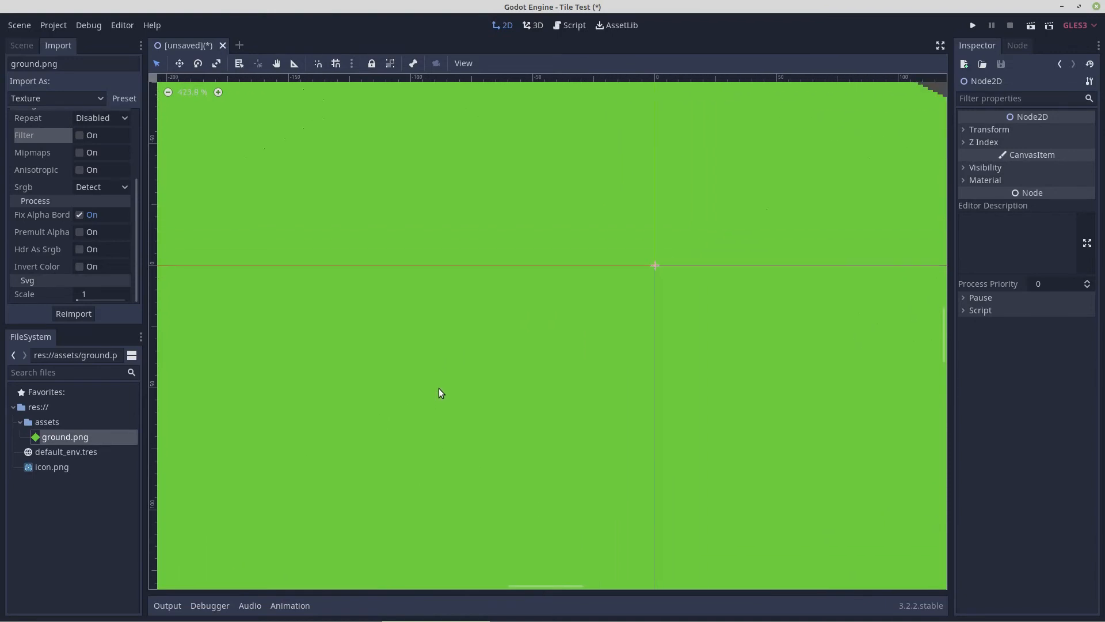
drag(332, 370, 285, 262)
scroll(571, 363, up, 5)
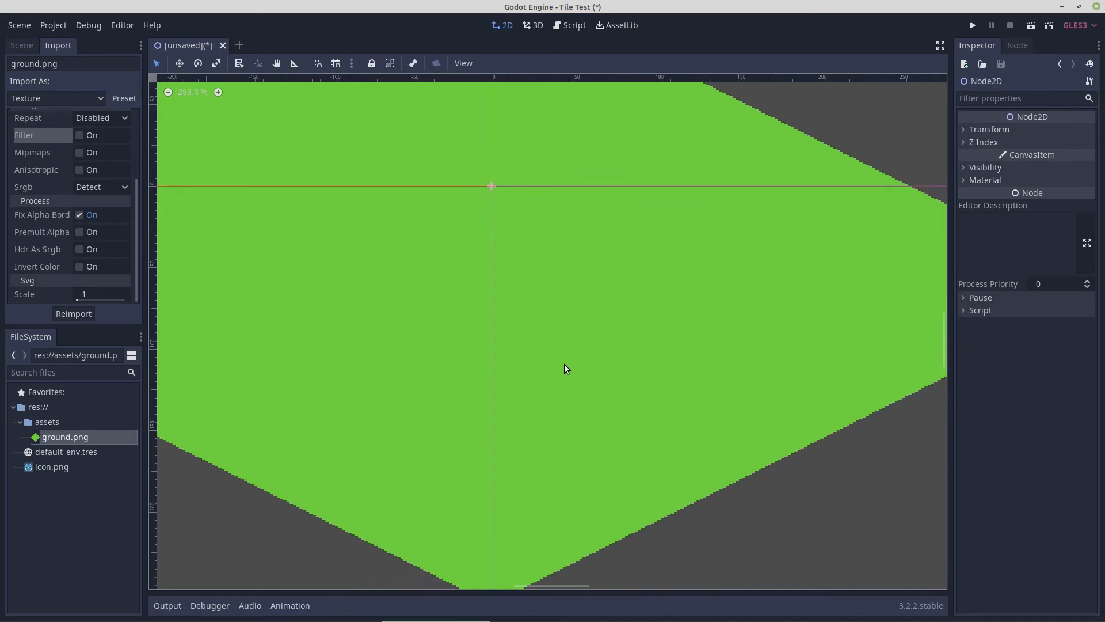
scroll(564, 368, up, 3)
scroll(565, 370, down, 2)
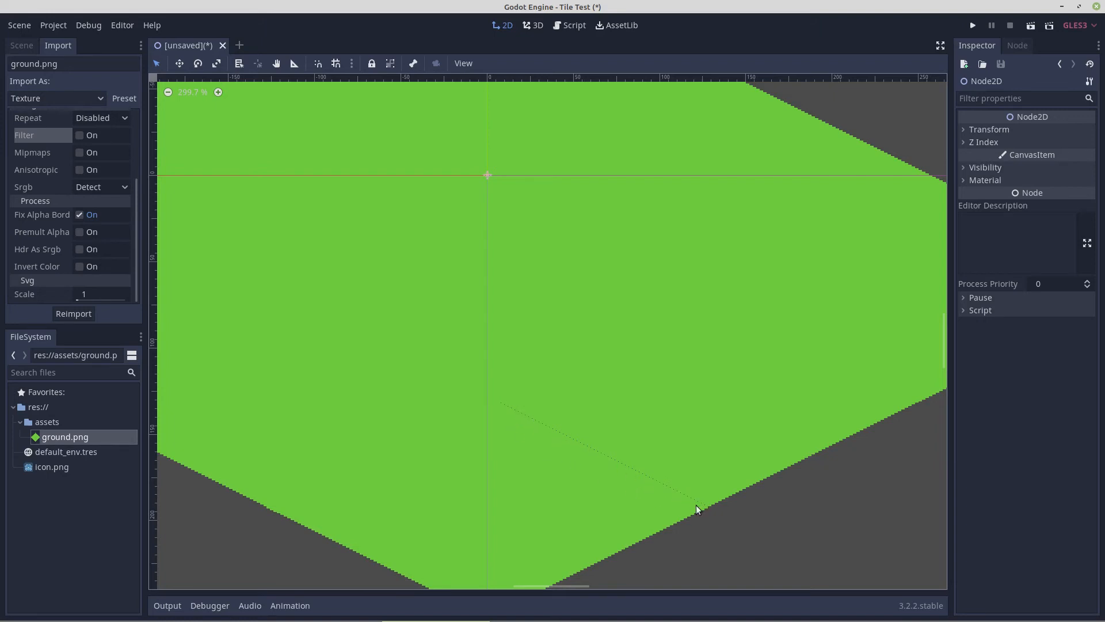
Switch back to GIMP with the ground tile image.
mouse_move(435, 615)
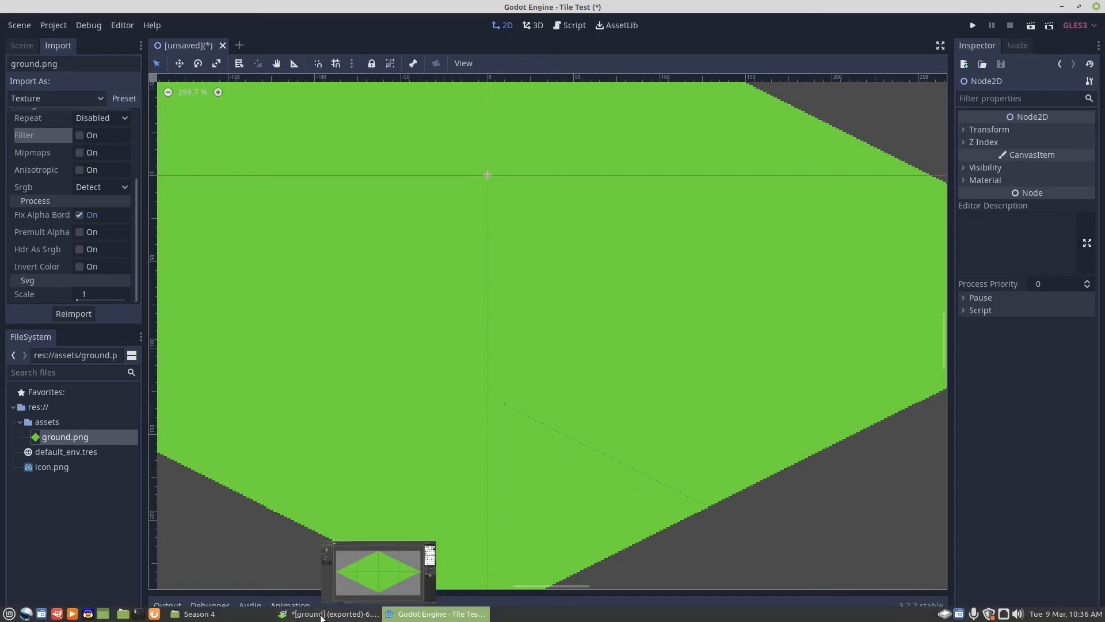
click(322, 617)
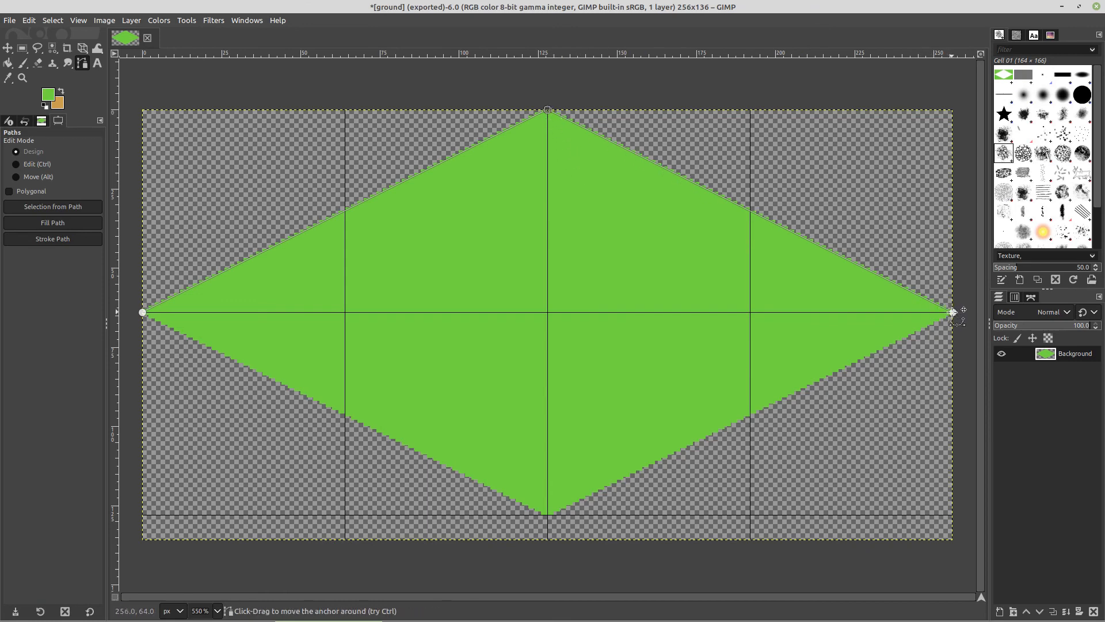
mouse_move(953, 312)
mouse_down()
mouse_move(933, 335)
mouse_move(940, 329)
mouse_up()
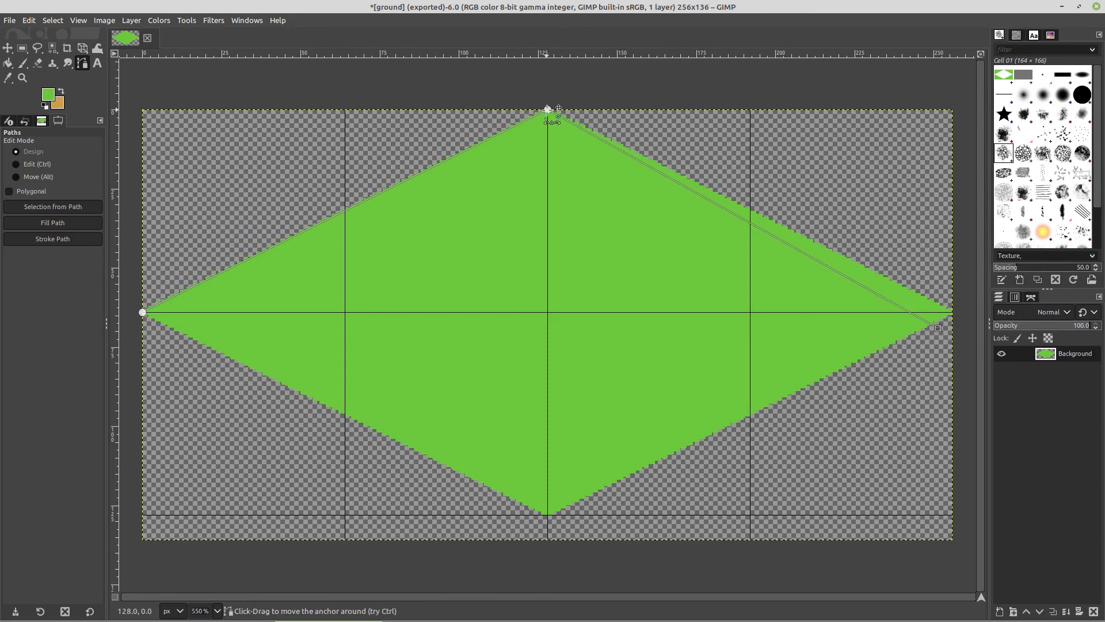
drag(547, 111, 543, 141)
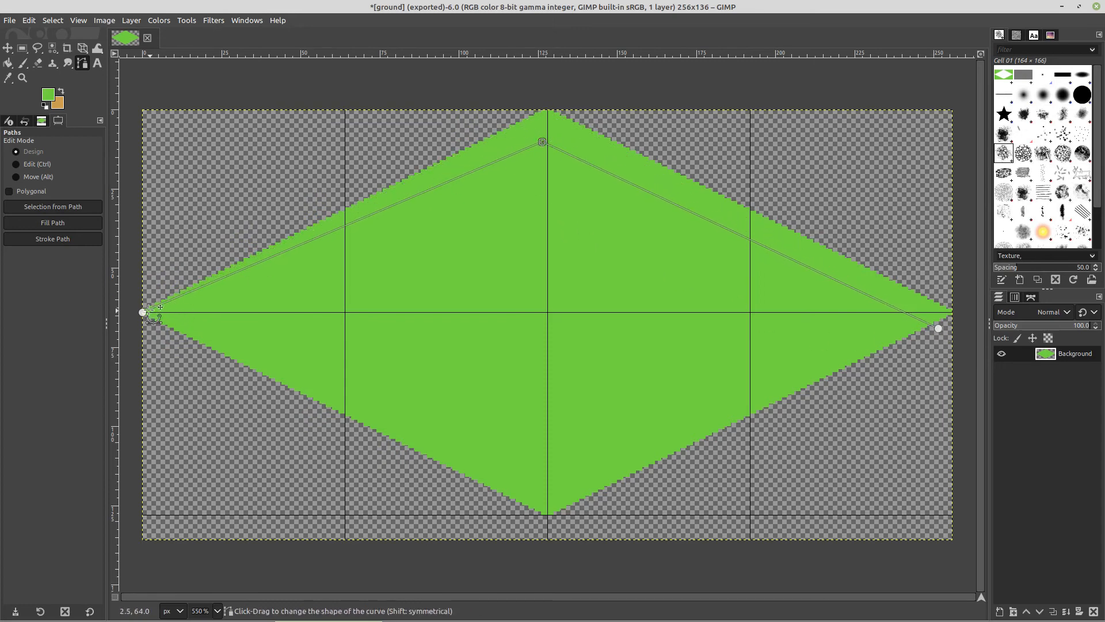
drag(148, 312, 157, 320)
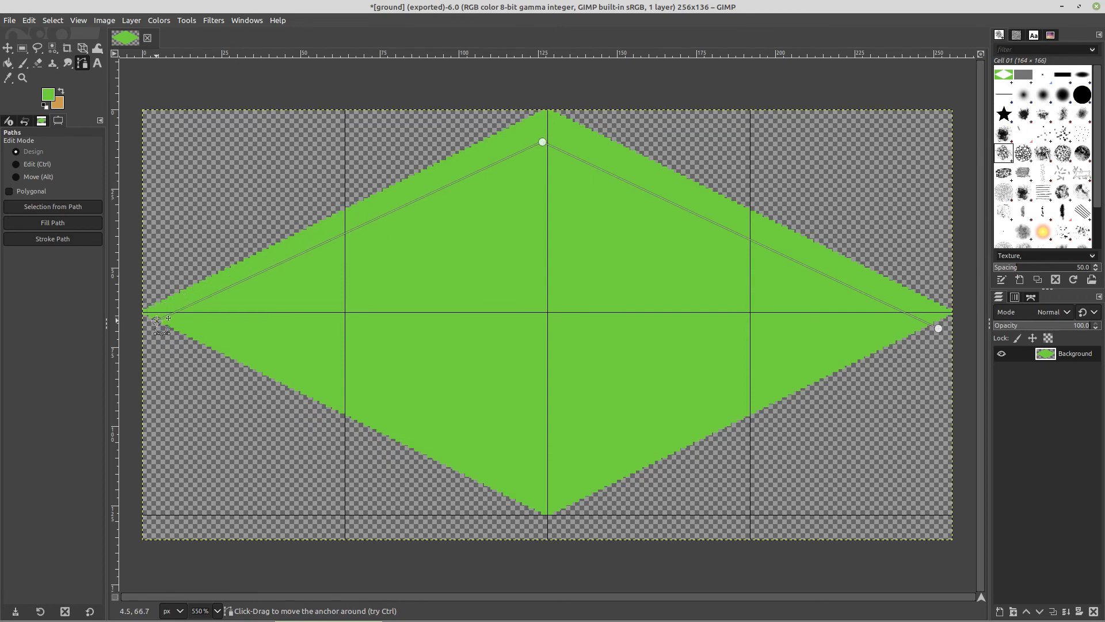
drag(157, 321, 533, 80)
mouse_move(543, 143)
mouse_down()
mouse_move(549, 118)
mouse_move(548, 149)
mouse_up()
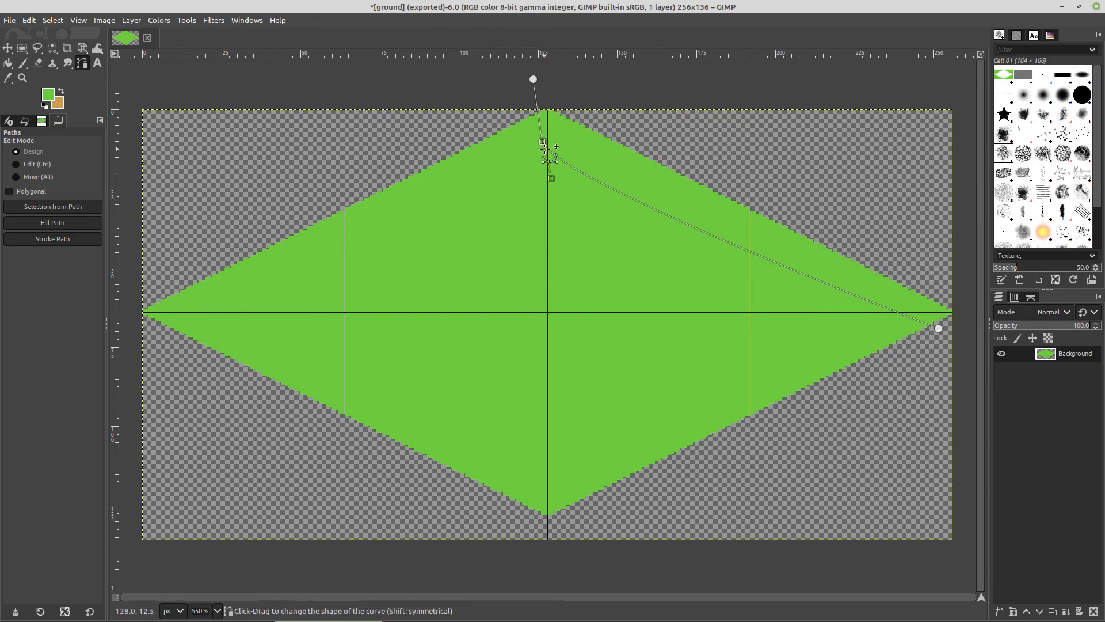
click(38, 52)
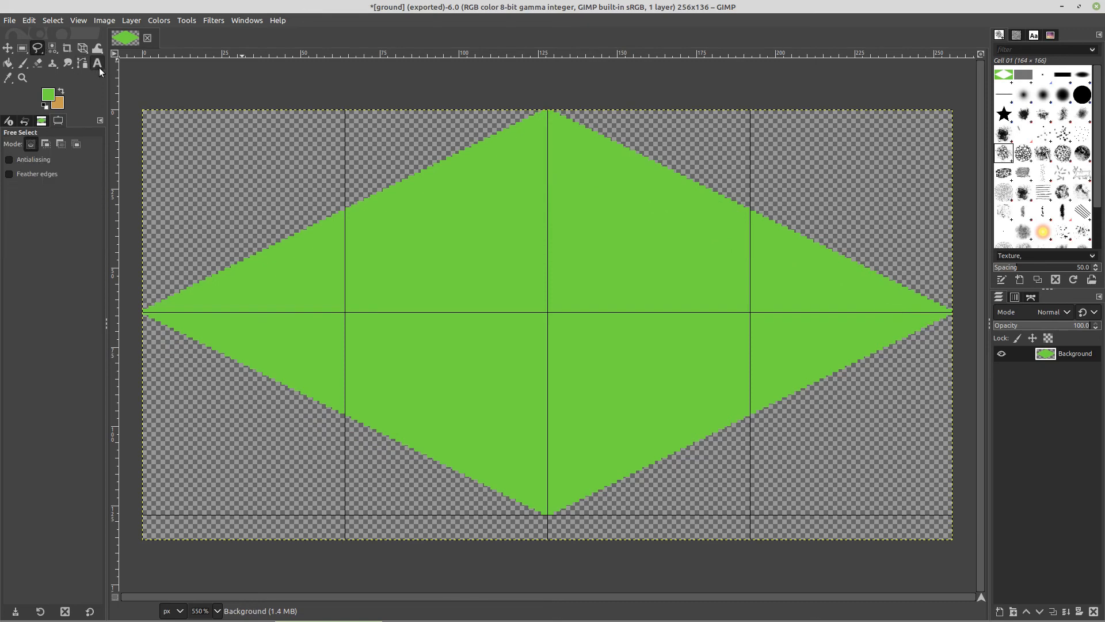
Draw a new straight path along the diamond's upper-right edge, from its top corner to its right corner.
click(81, 62)
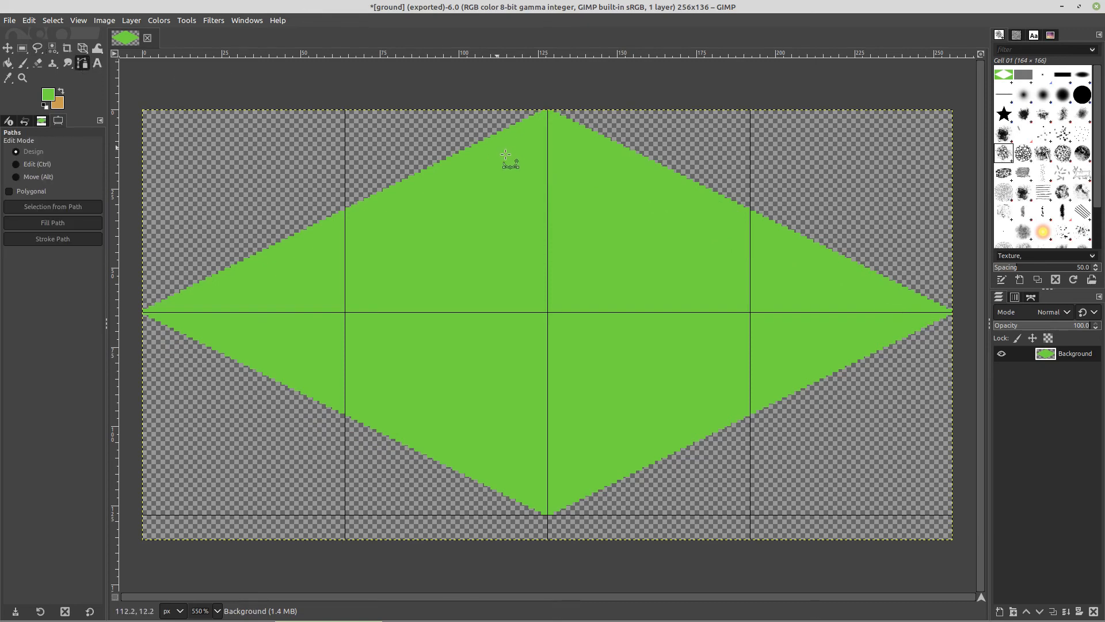
click(548, 110)
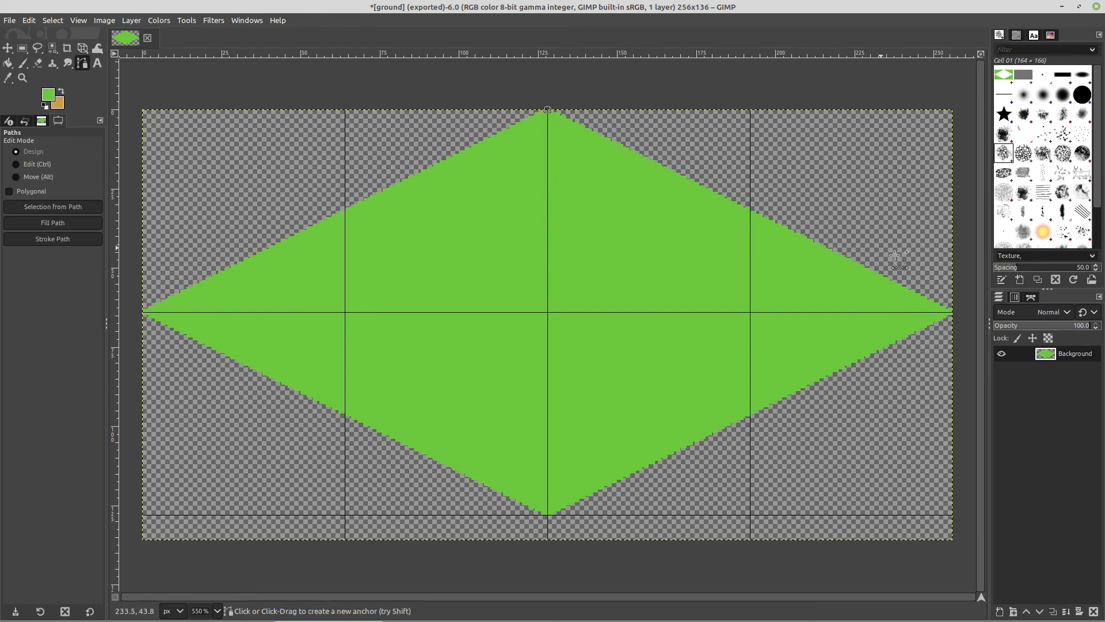
click(953, 312)
Stroke the upper-right edge path with a 2 px solid green line and export the image to ground.png again.
click(29, 21)
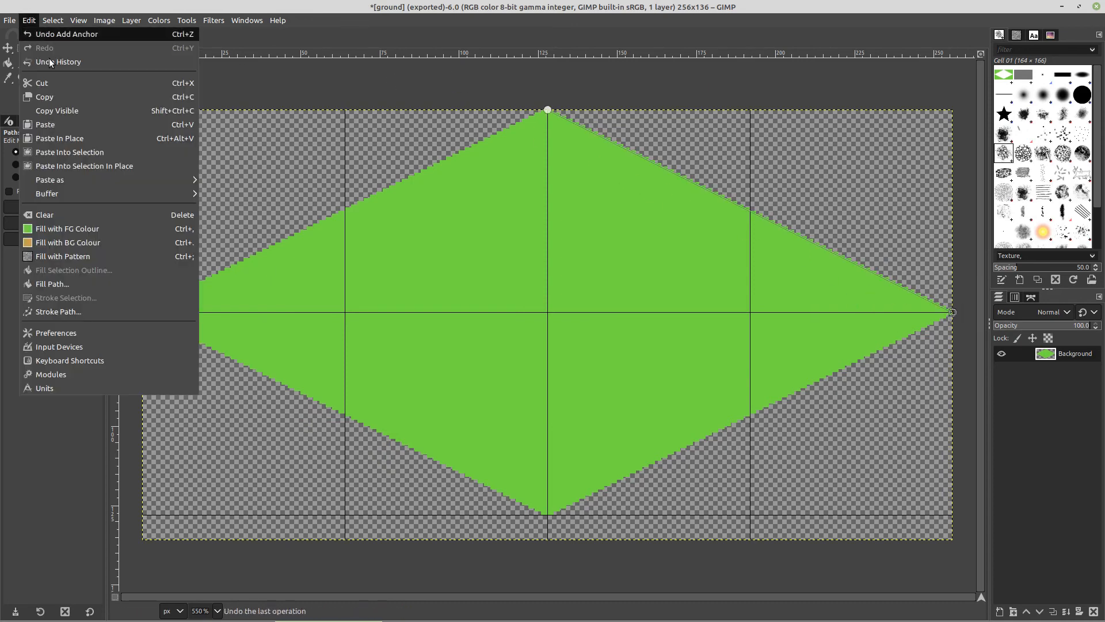
click(66, 313)
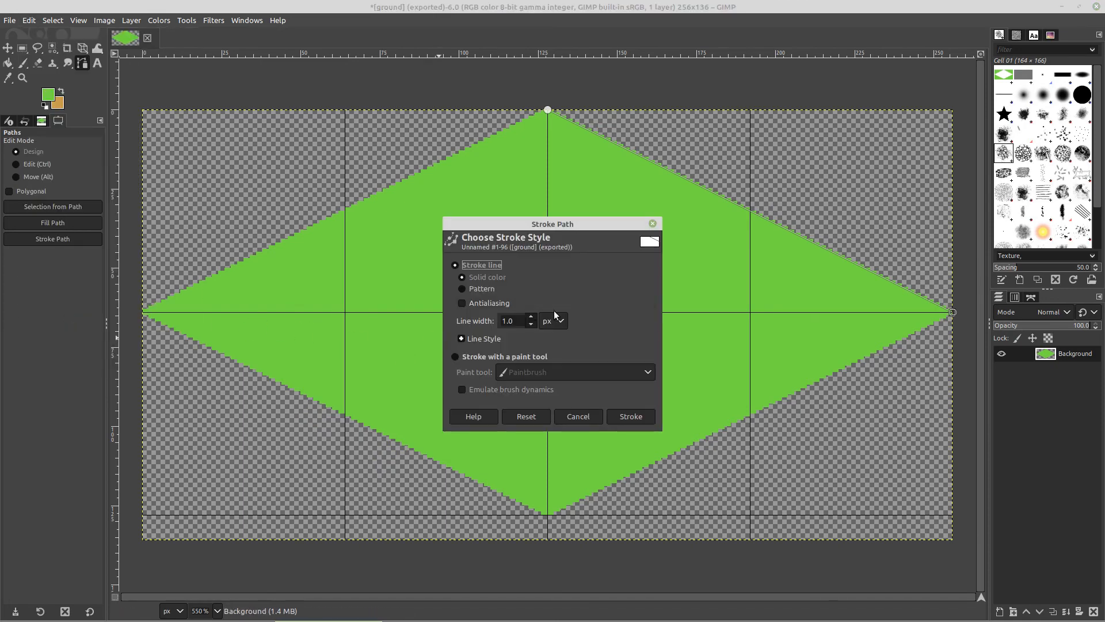
click(531, 318)
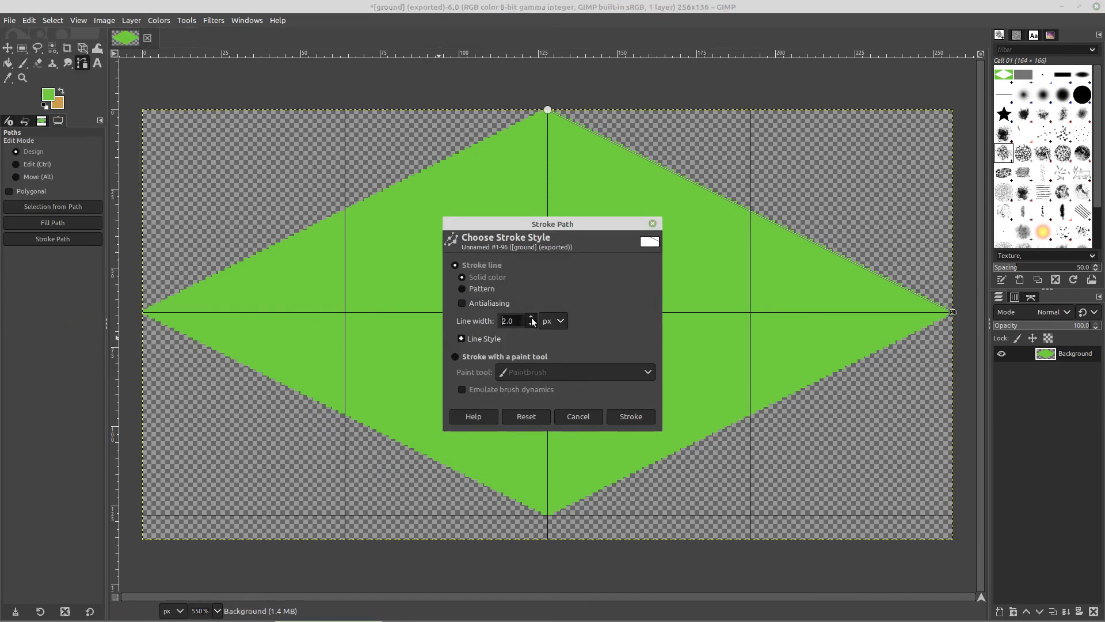
click(630, 416)
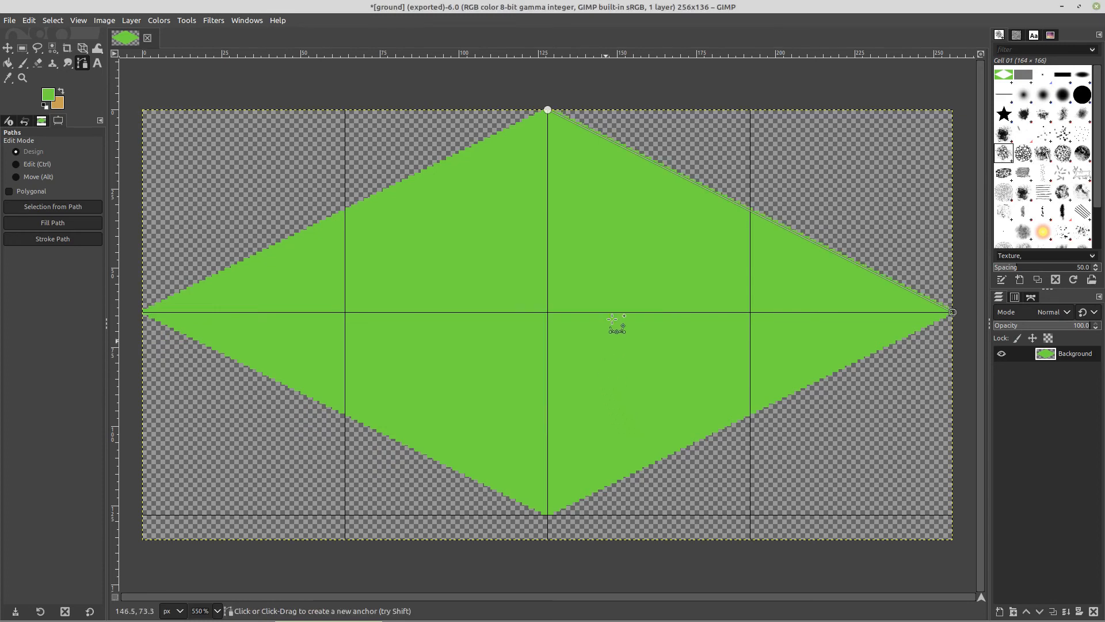
click(11, 21)
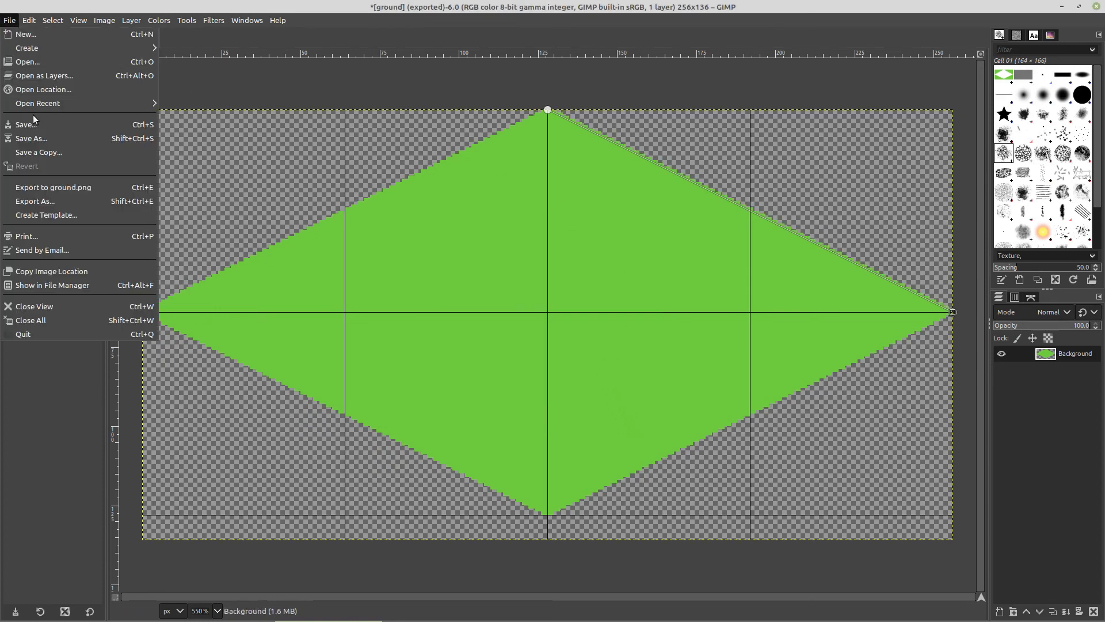
click(32, 188)
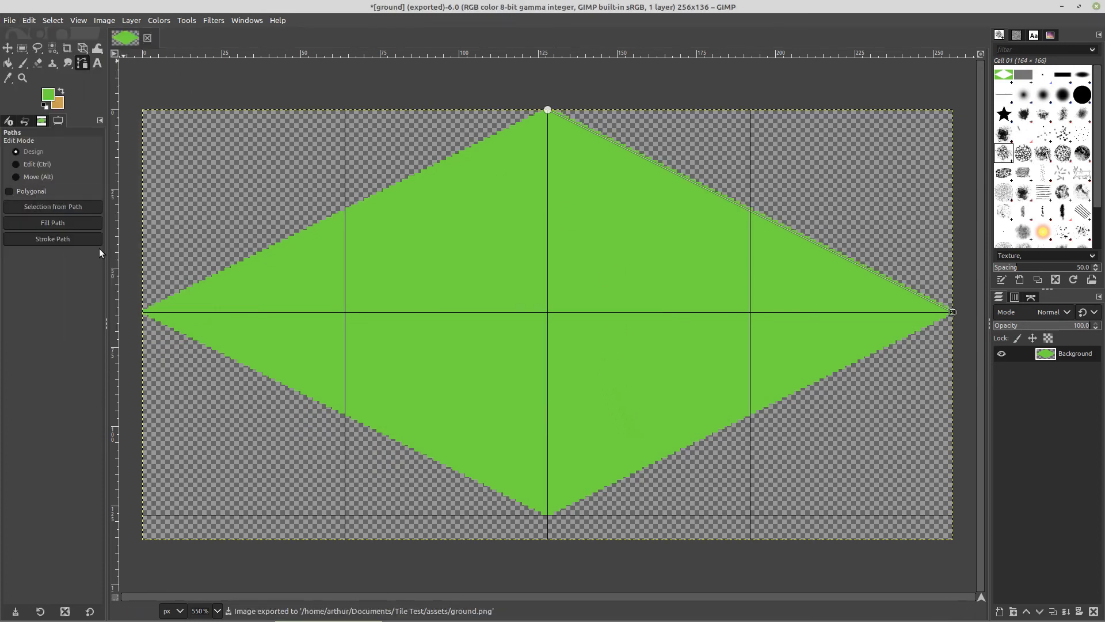
Switch to Godot and check the seams between the updated tiles around the scene origin and right corner at several zoom levels.
click(435, 615)
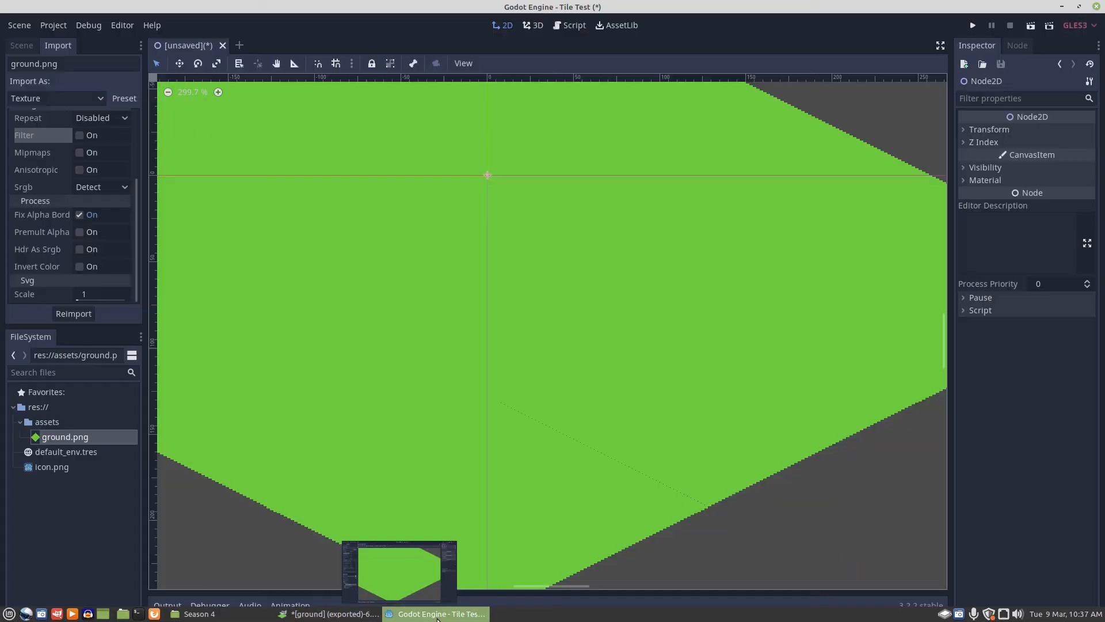
scroll(466, 428, down, 2)
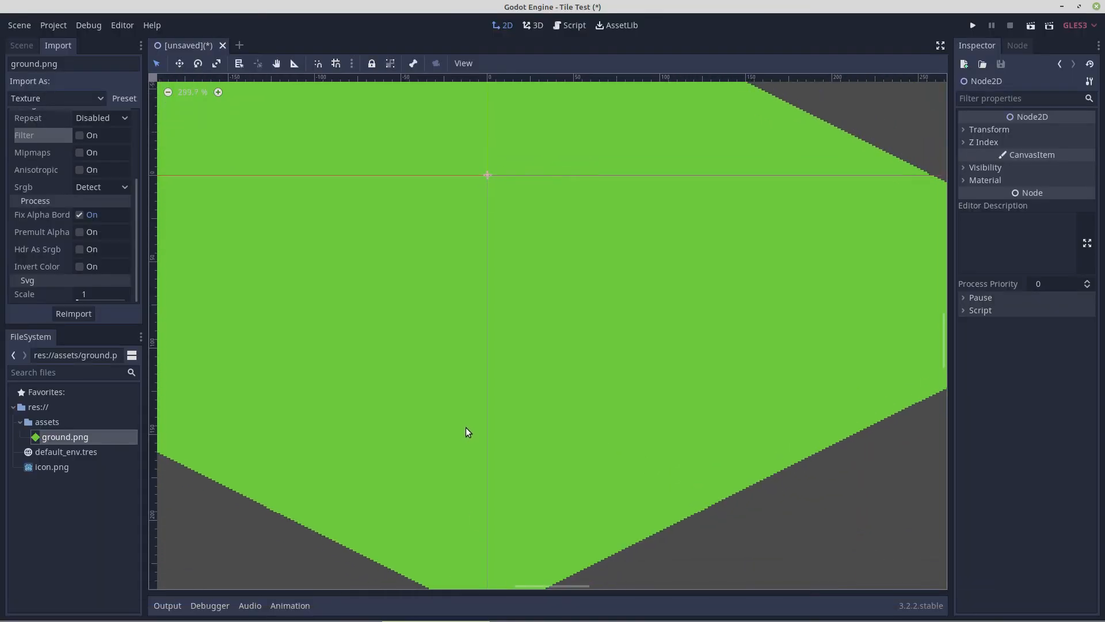
scroll(458, 437, down, 1)
scroll(459, 432, up, 3)
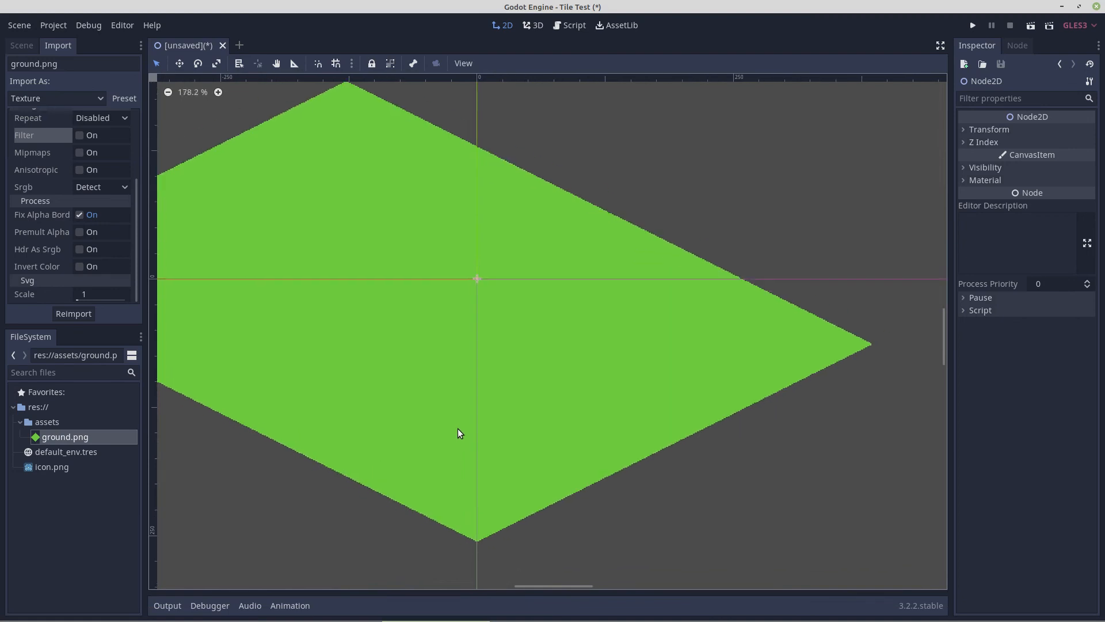
scroll(458, 425, up, 4)
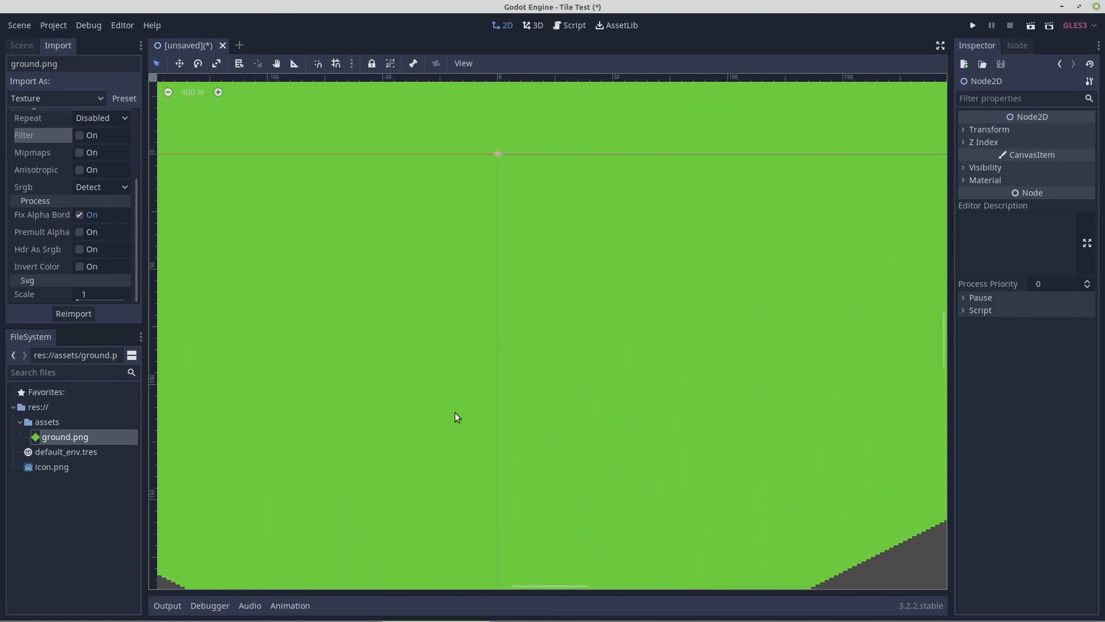
scroll(459, 446, up, 1)
scroll(501, 345, down, 3)
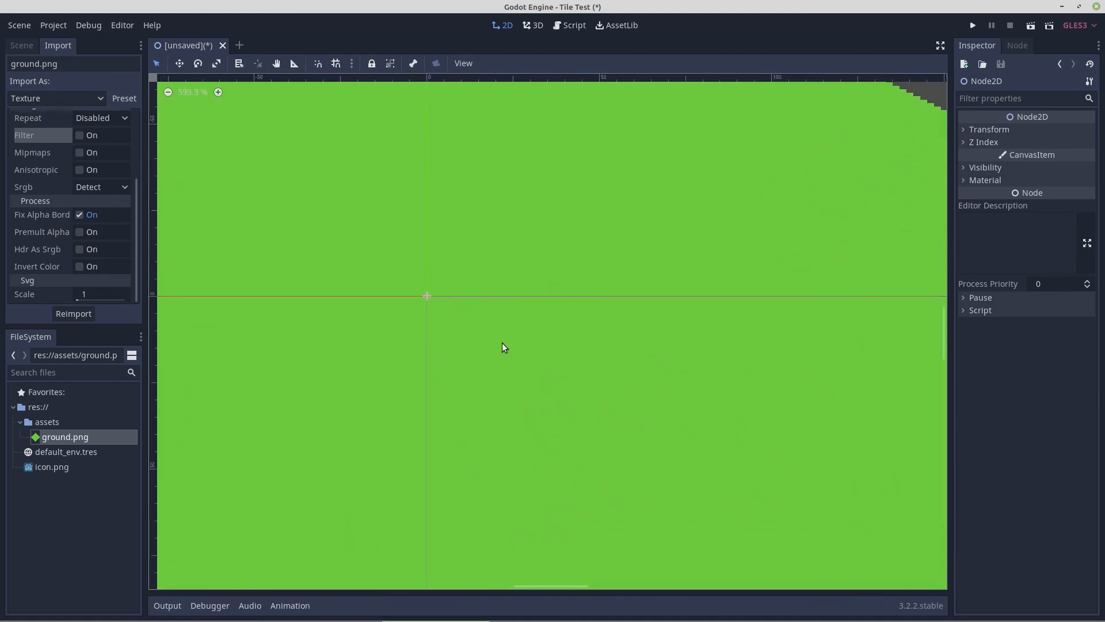
scroll(504, 352, down, 5)
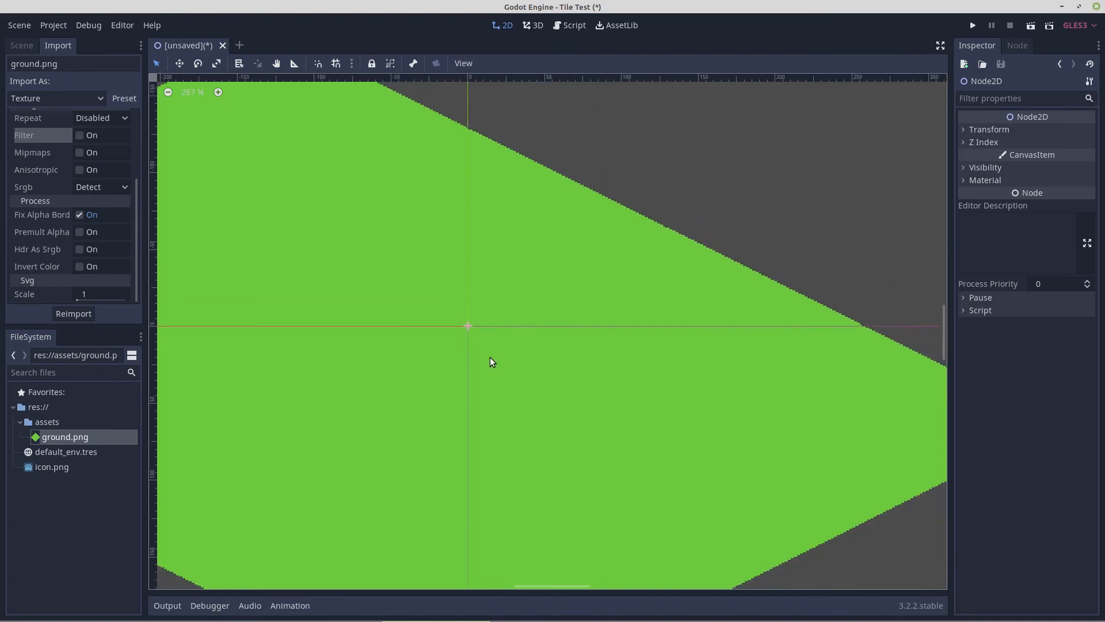
scroll(383, 403, up, 2)
drag(391, 395, 280, 376)
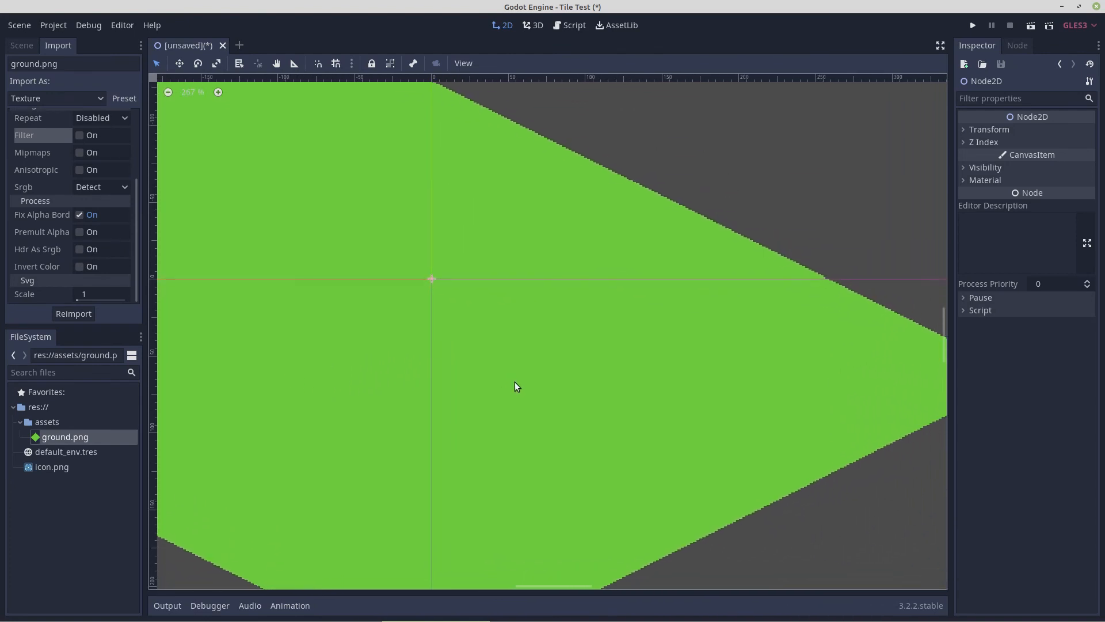
scroll(526, 385, down, 4)
drag(445, 438, 463, 538)
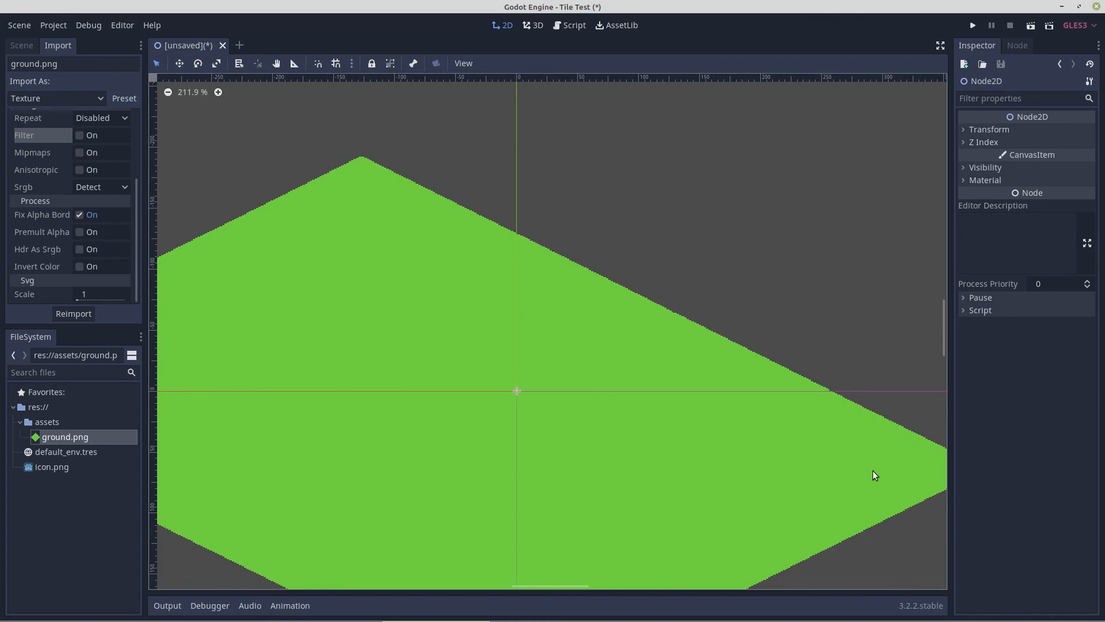
drag(873, 471, 783, 309)
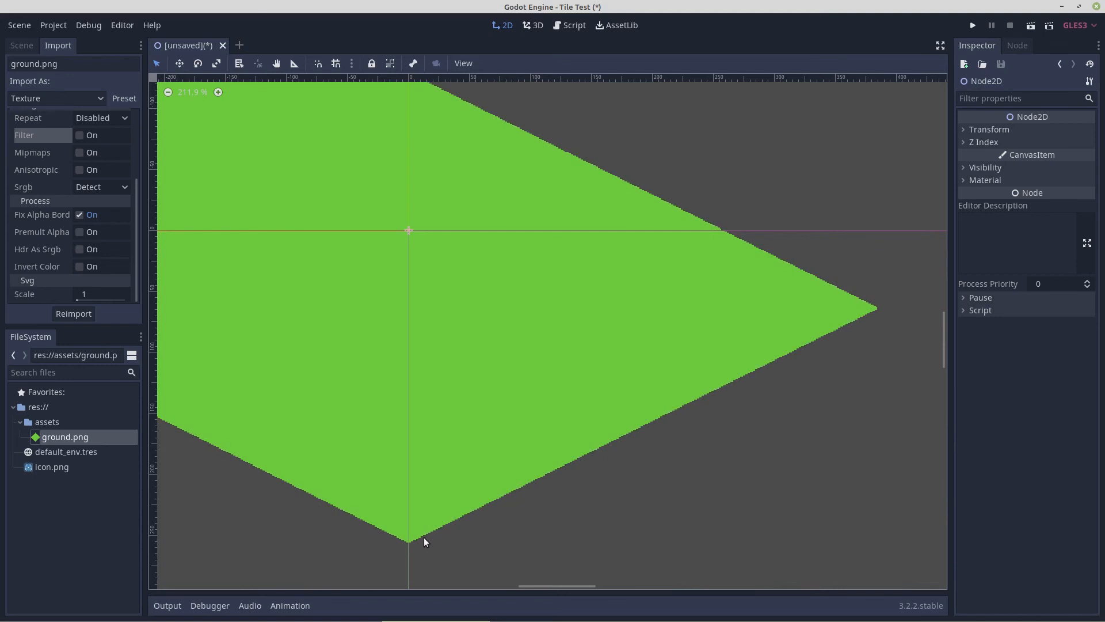
Examine the tile seams up close from the tile area's bottom corner to its top corner, including the left side.
scroll(438, 410, up, 6)
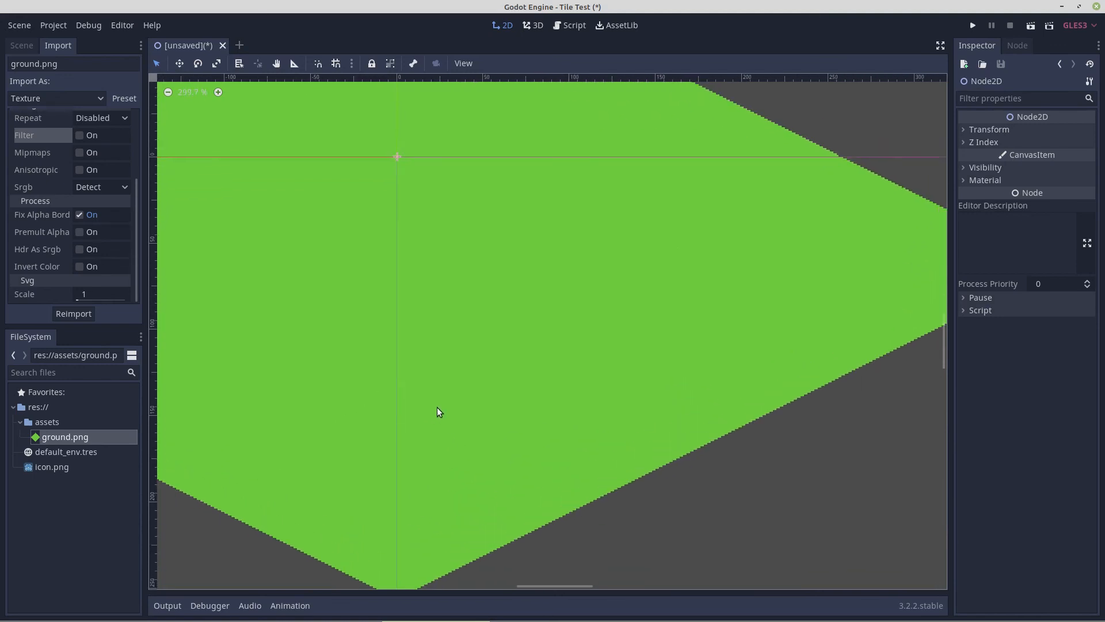
drag(467, 232, 403, 481)
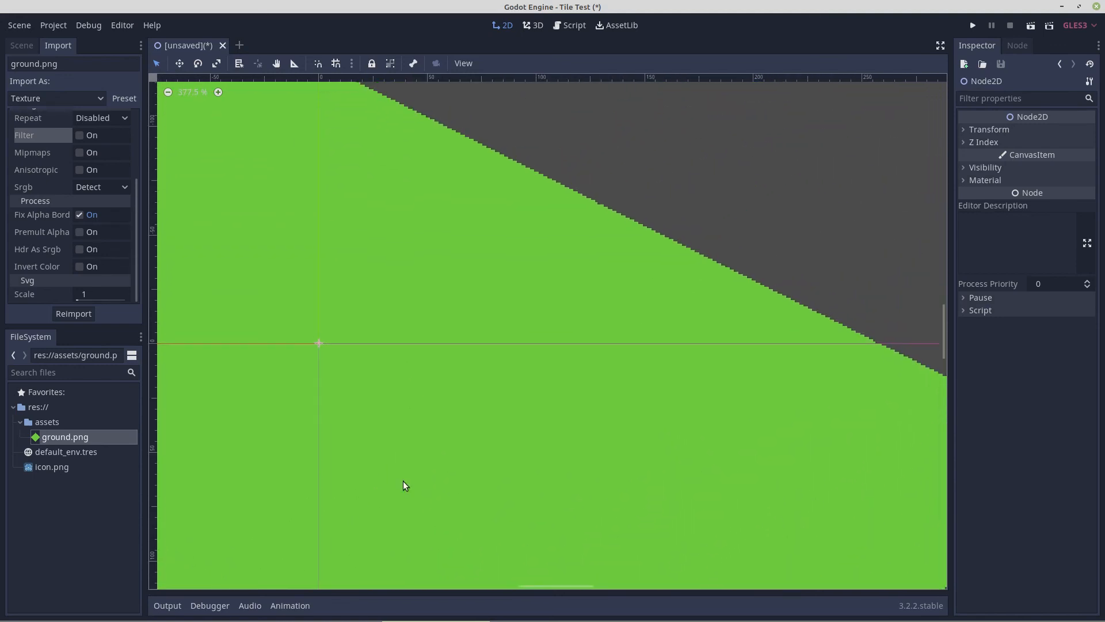
scroll(486, 455, down, 1)
scroll(485, 452, up, 6)
scroll(481, 446, up, 2)
drag(502, 316, 604, 607)
scroll(354, 424, up, 4)
drag(274, 269, 629, 384)
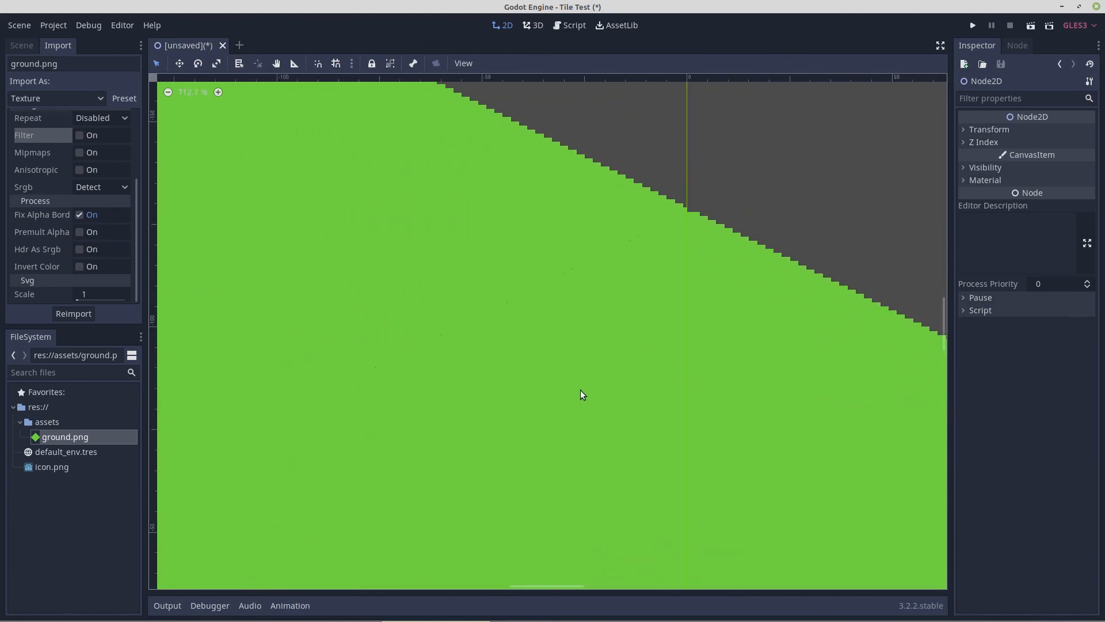
scroll(447, 399, up, 2)
drag(427, 324, 649, 281)
scroll(484, 412, down, 5)
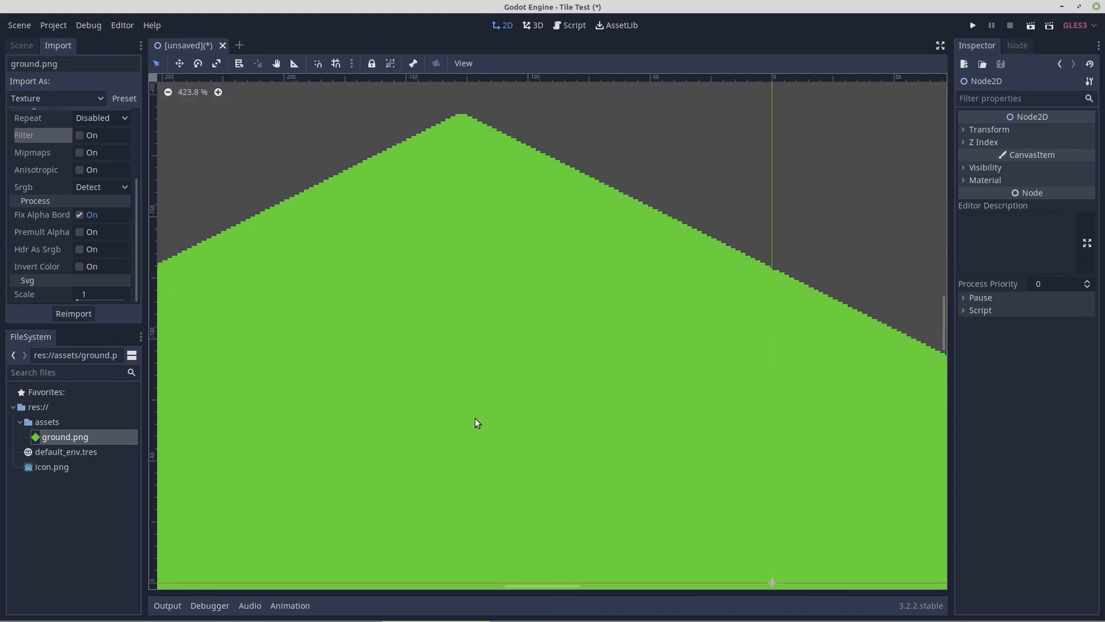
scroll(478, 426, down, 3)
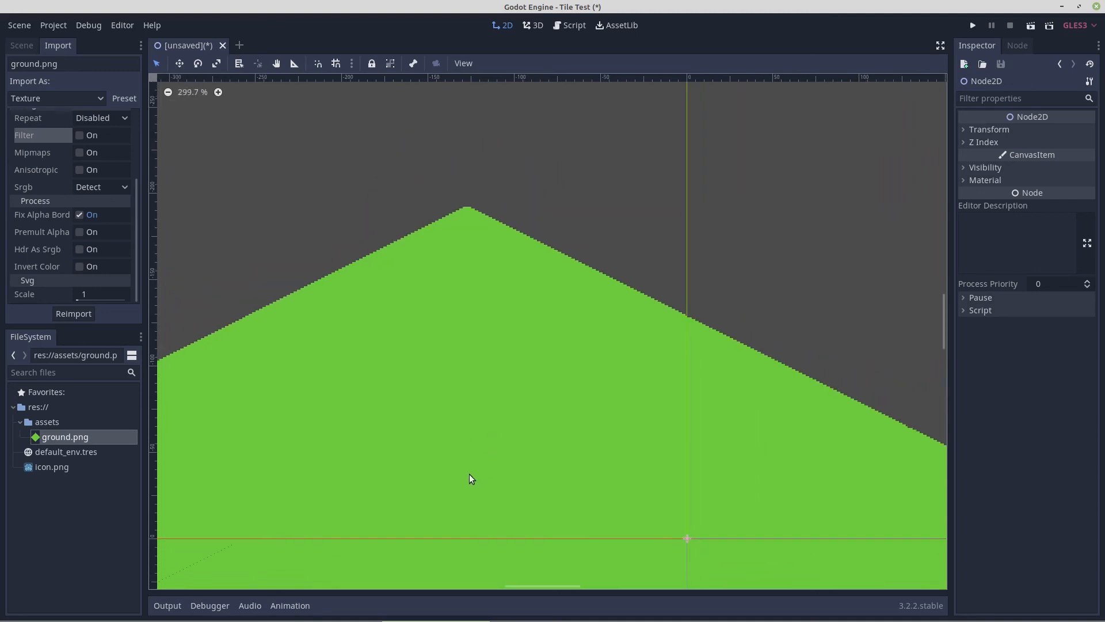
scroll(475, 439, down, 3)
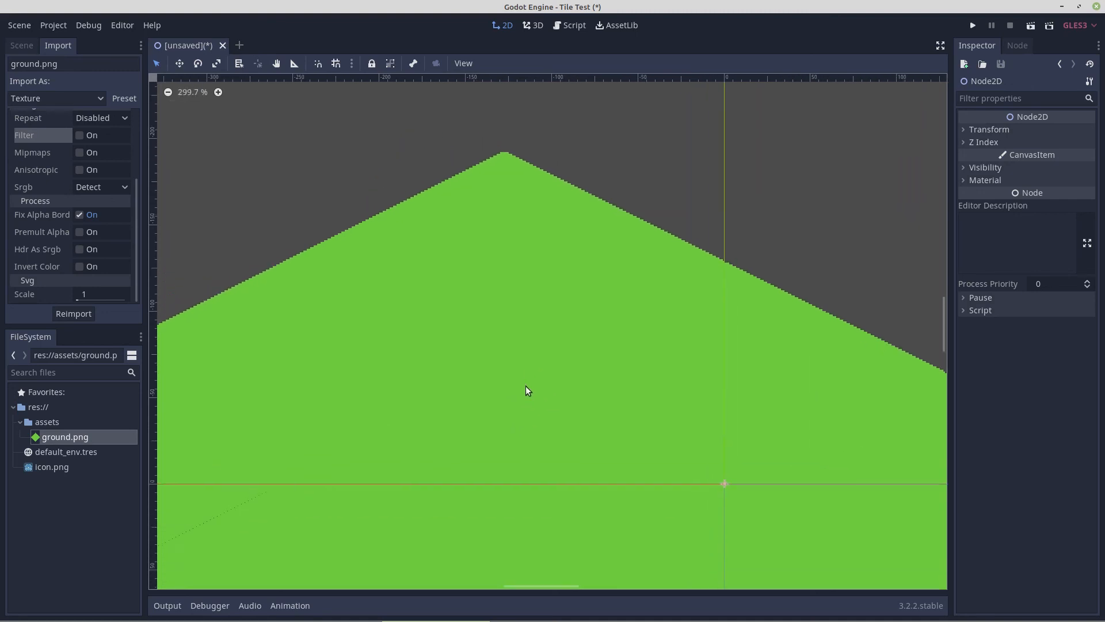
scroll(574, 438, down, 3)
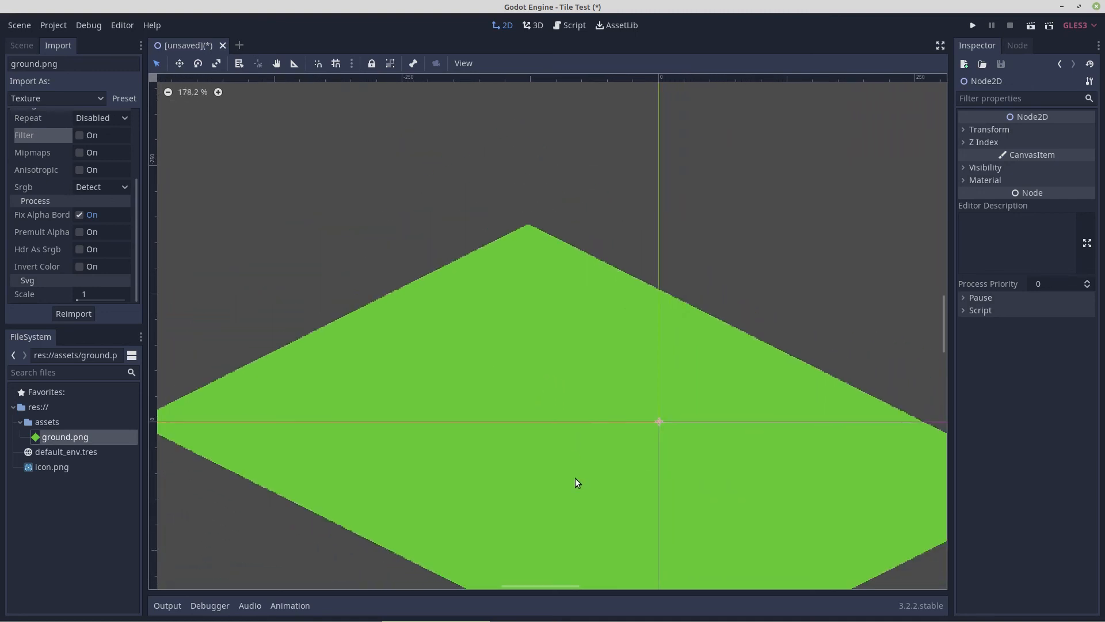